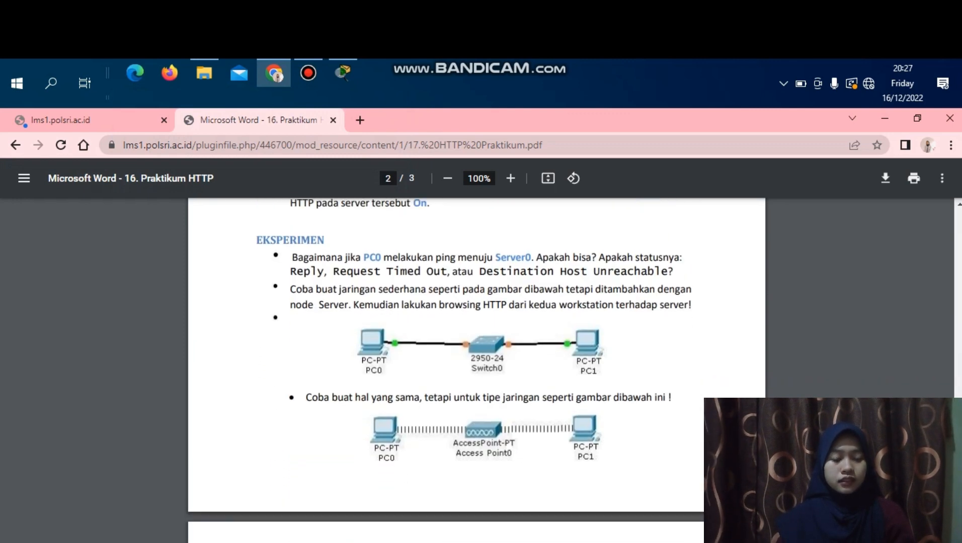
Switch to Cisco Packet Tracer and place a PC and a server side by side in the logical workspace
scroll(476, 352, "up", 1)
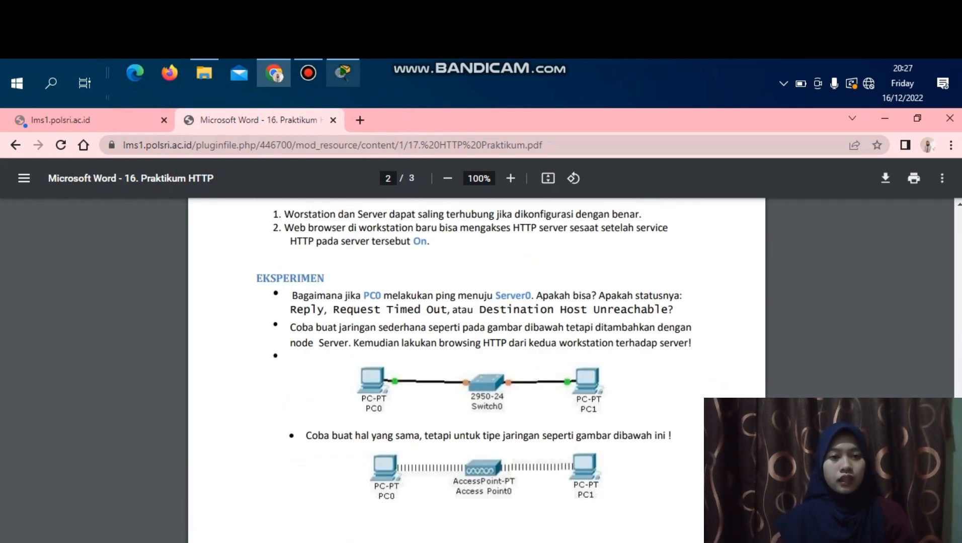
left_click(342, 73)
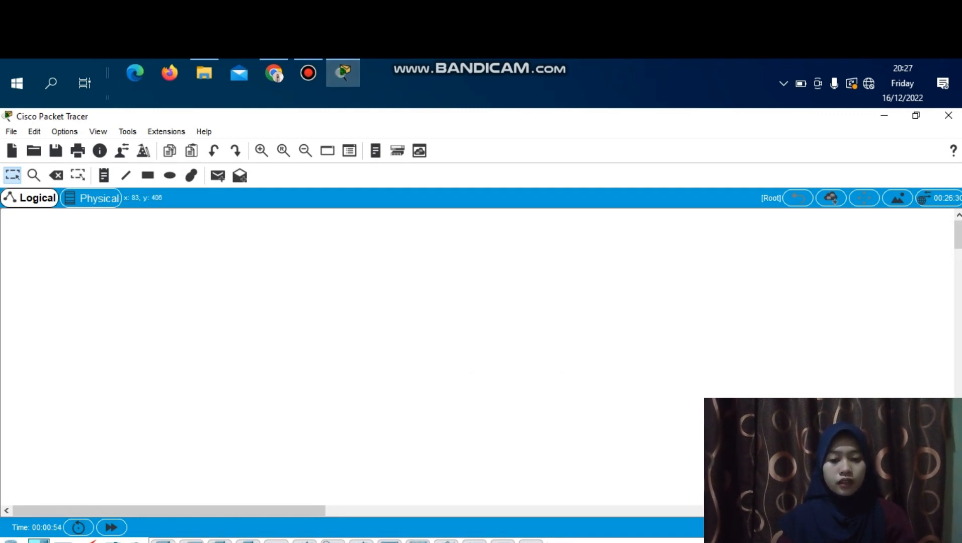
left_click(164, 542)
left_click(43, 371)
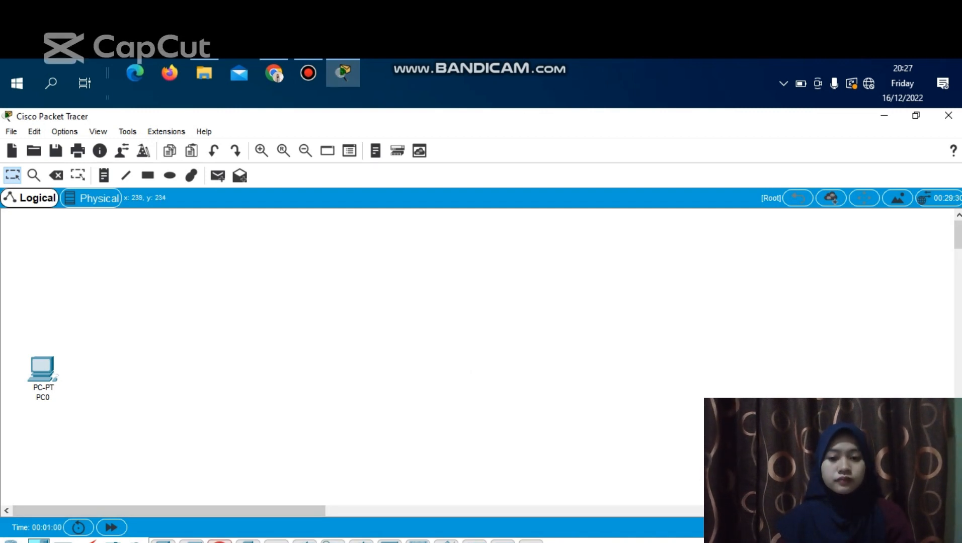
left_click(170, 370)
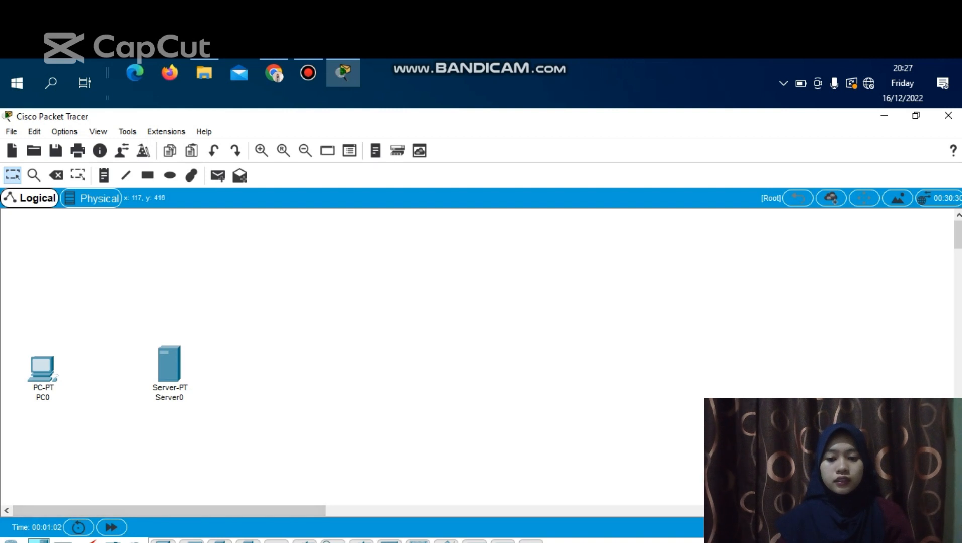
Cable PC0 to Server0 with the automatic connection type and level the server with the PC
left_click(87, 542)
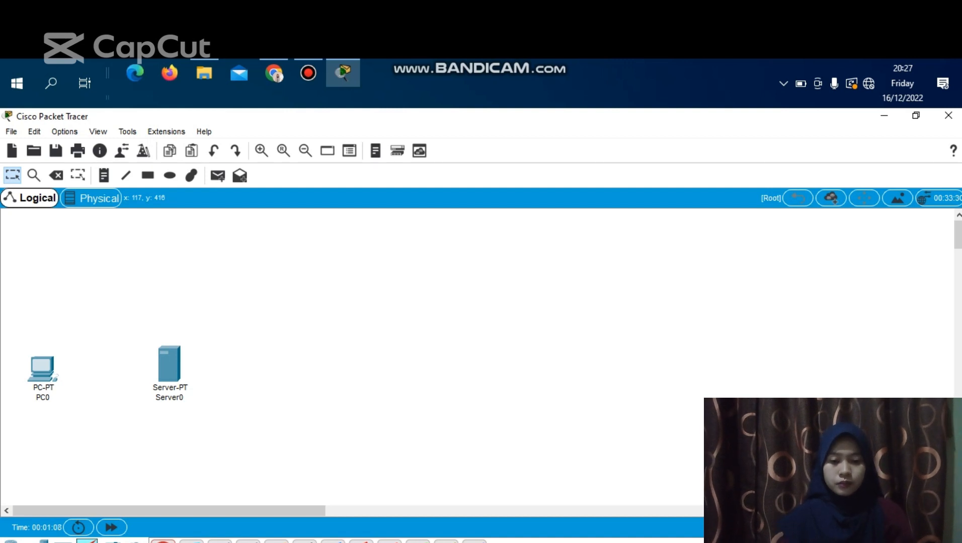
left_click(34, 370)
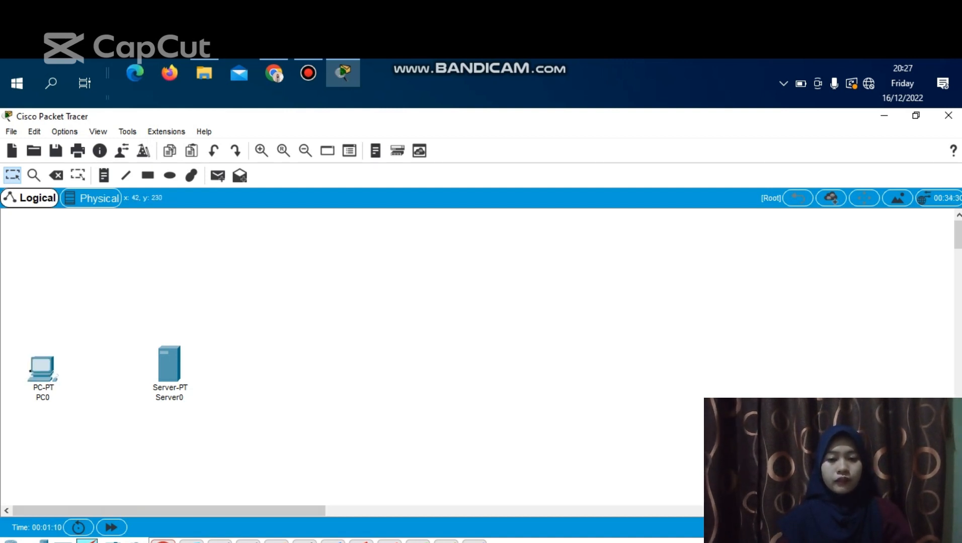
left_click(161, 365)
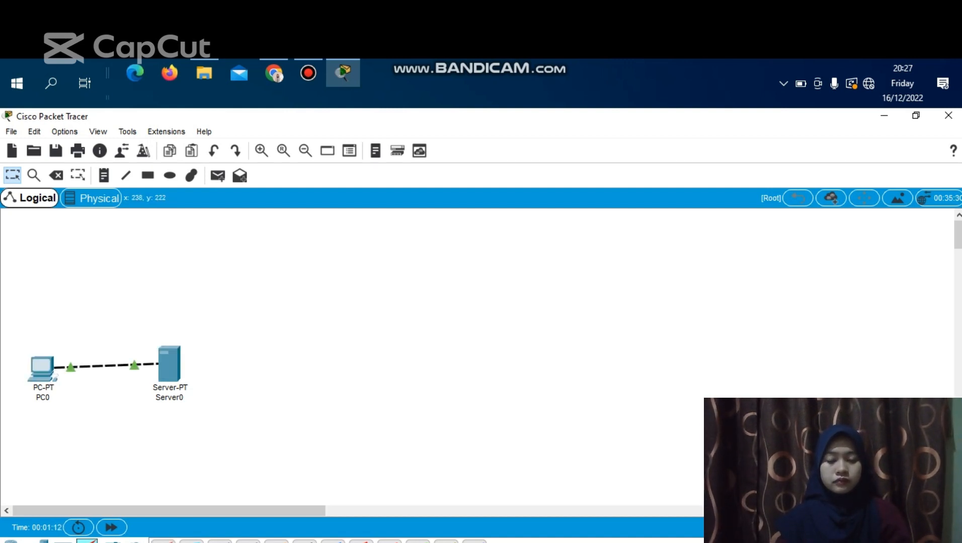
left_click_drag(169, 363, 171, 369)
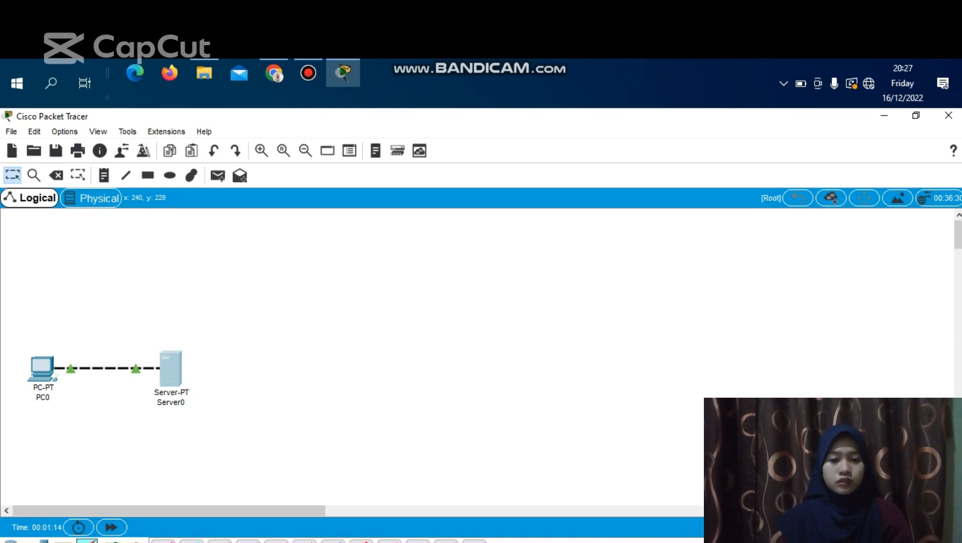
Give Server0 the static IP address 192.168.1.1 with subnet mask 255.255.255.0
left_click(170, 369)
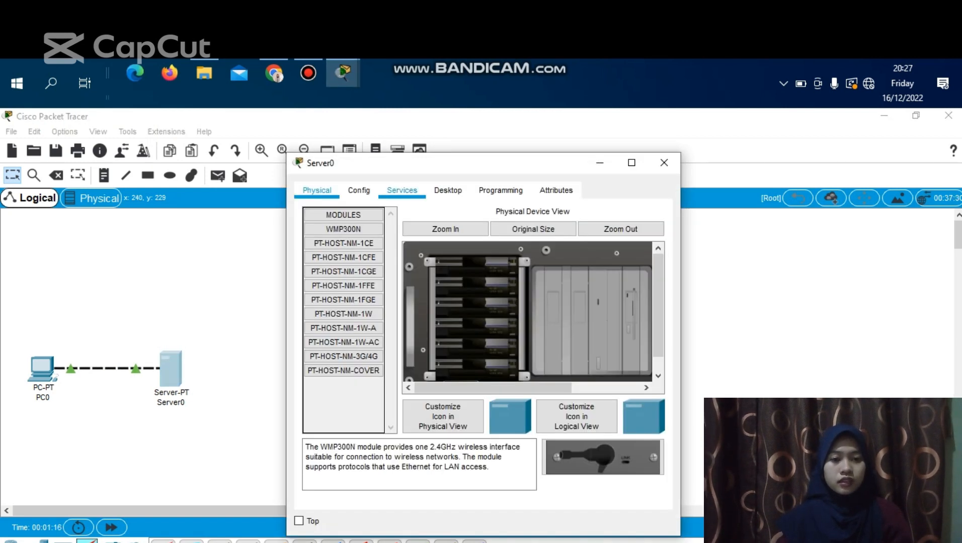
left_click(448, 190)
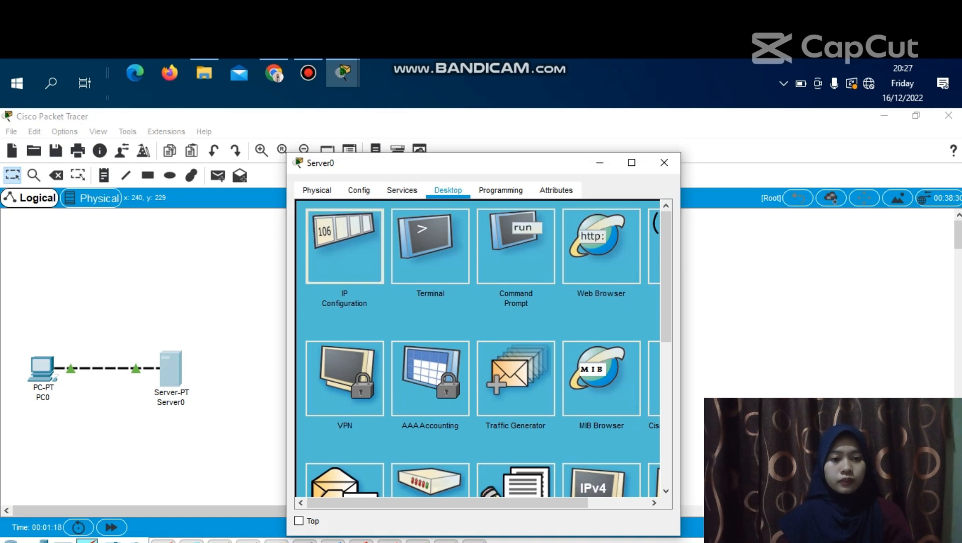
left_click(345, 247)
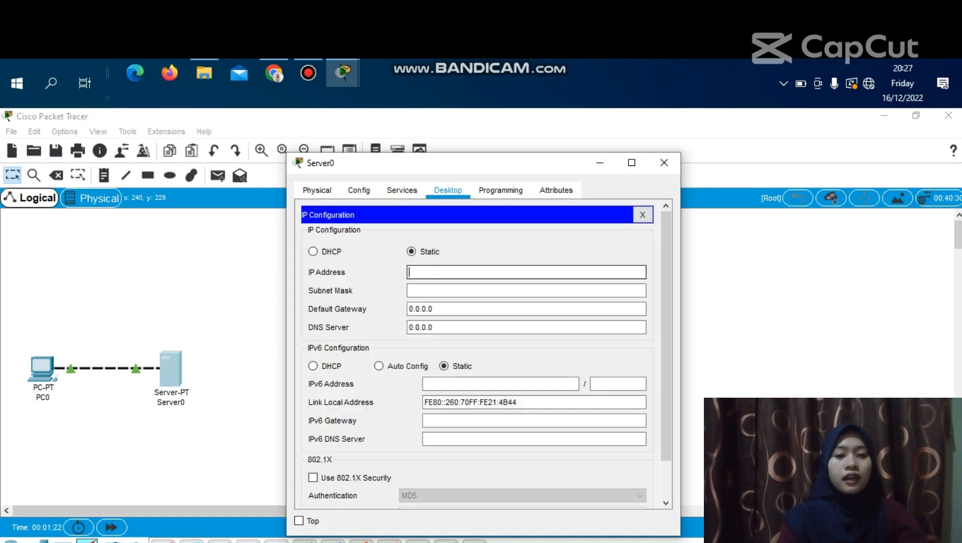
type("192.")
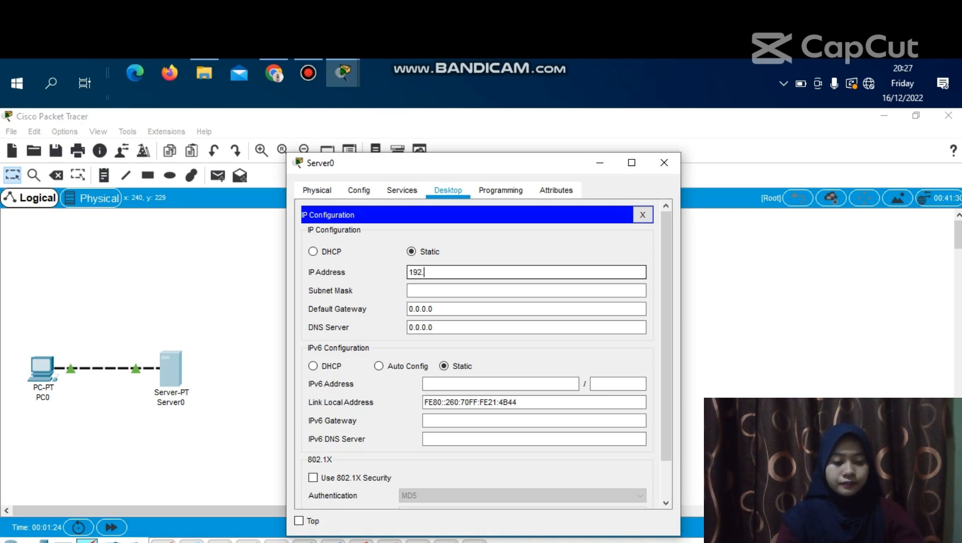
type("168")
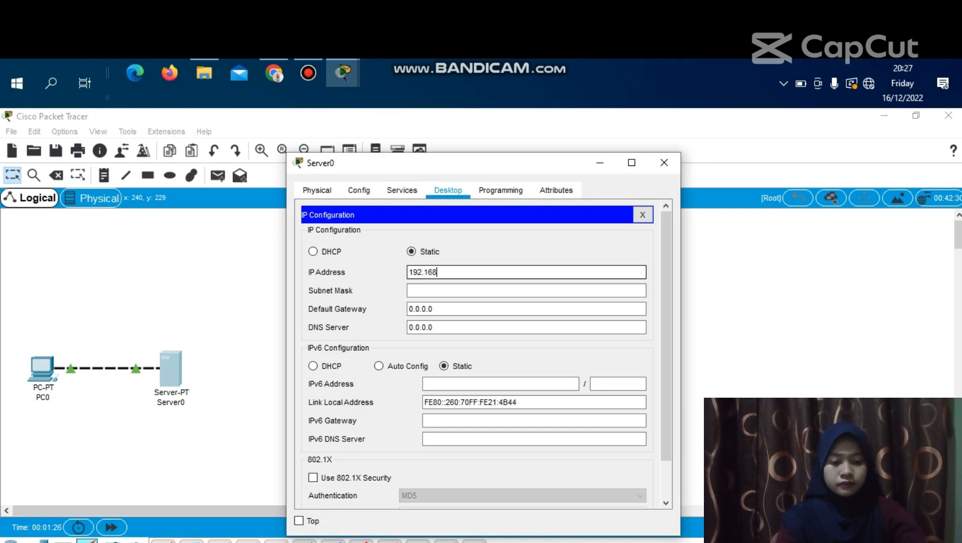
type(".1.1")
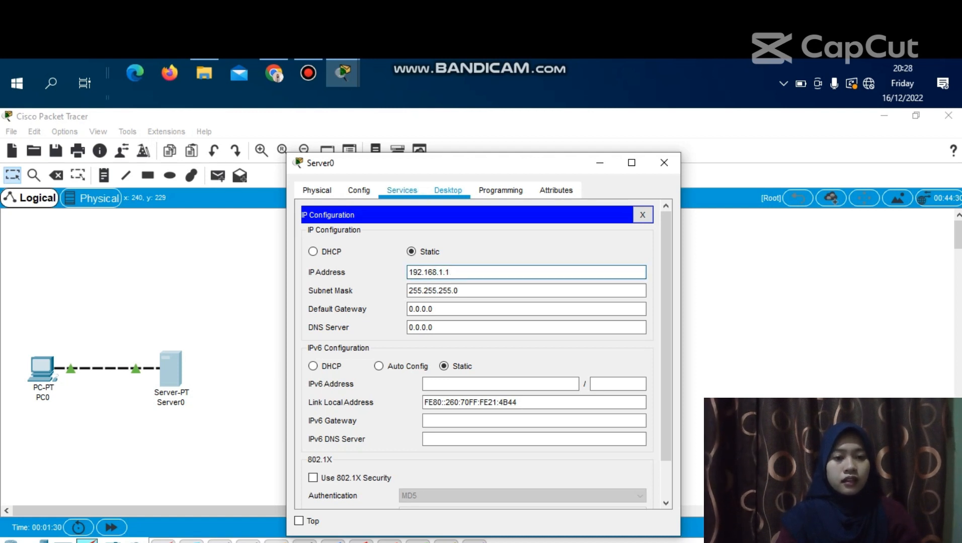
In the server's HTTP service, replace the heading text "Cisco Packet Tracer" in index.html with "Selamat Datang"
left_click(402, 190)
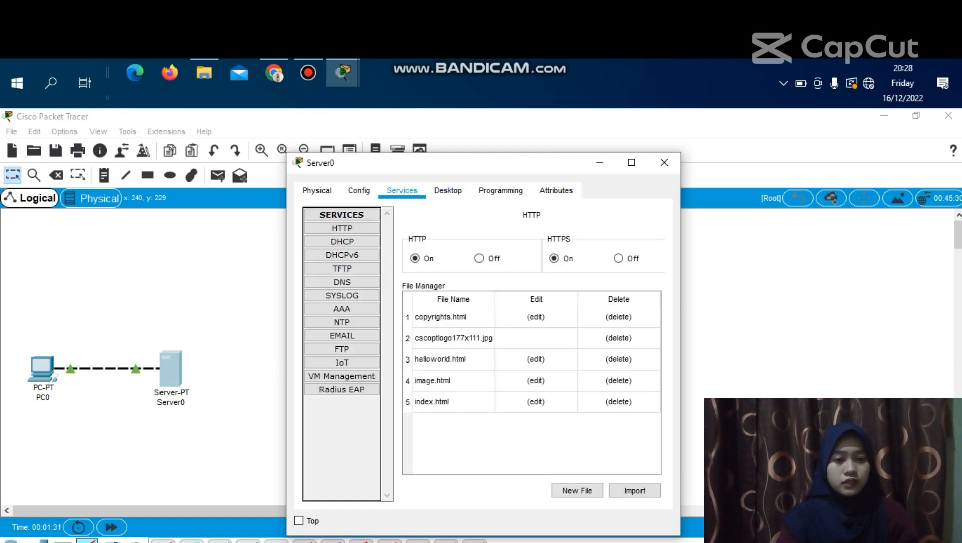
left_click(342, 228)
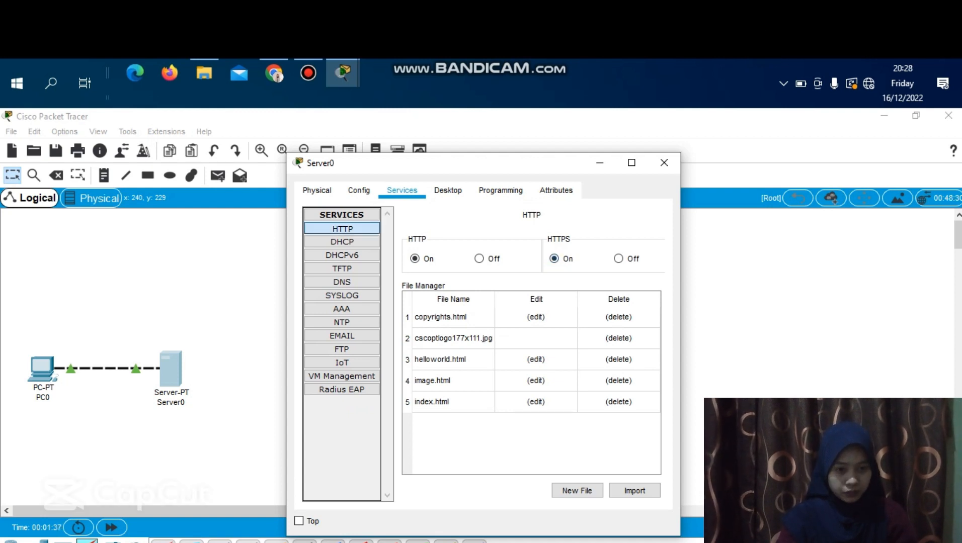
left_click(536, 402)
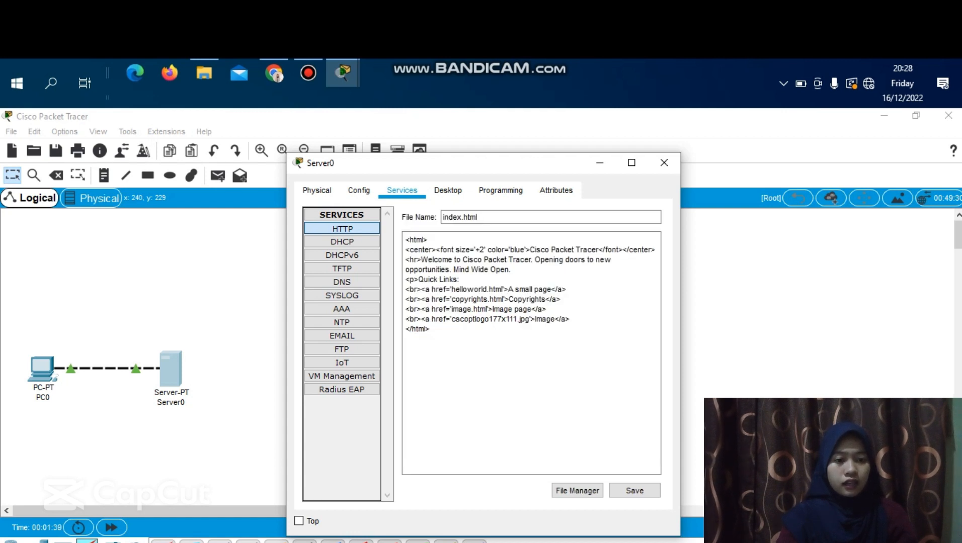
left_click_drag(526, 250, 534, 250)
left_click(531, 250)
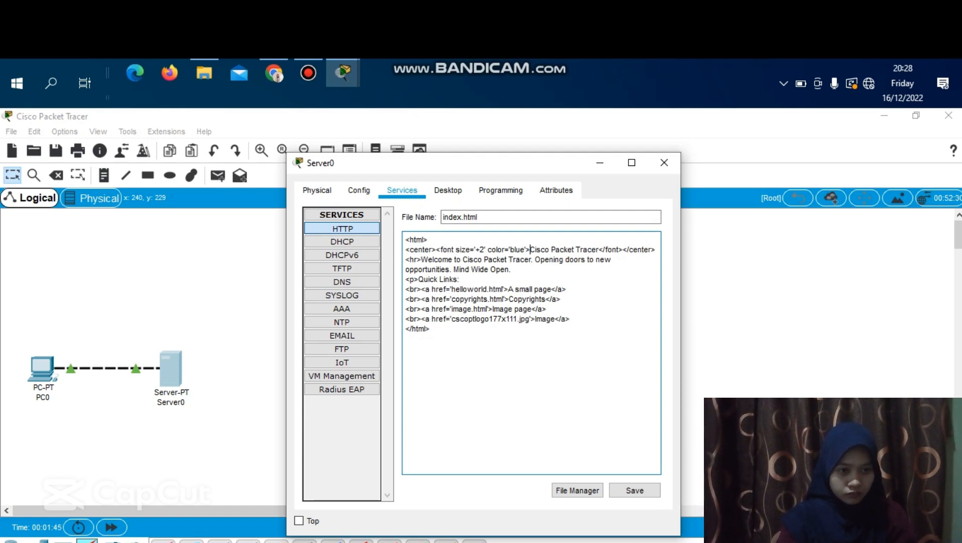
left_click_drag(599, 250, 530, 250)
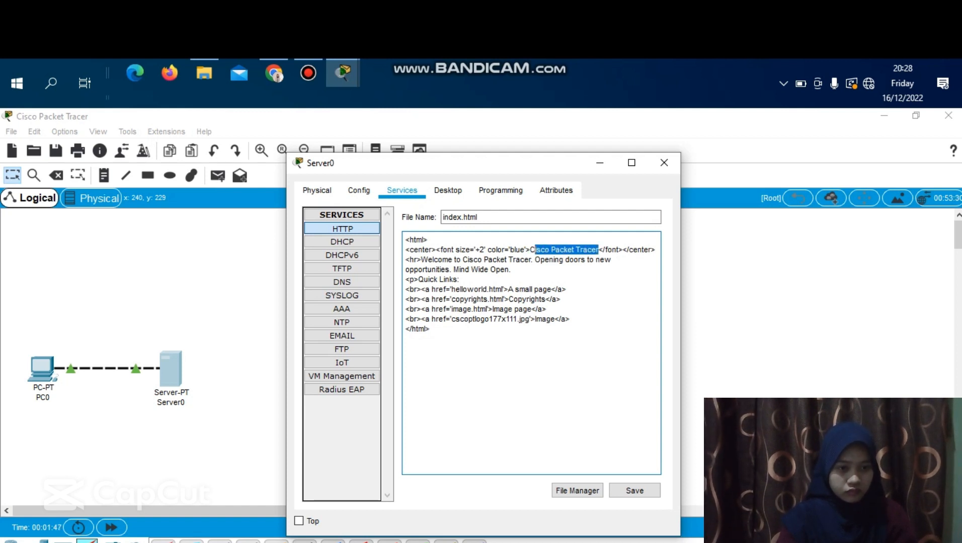
key("BackSpace")
type("Selamat")
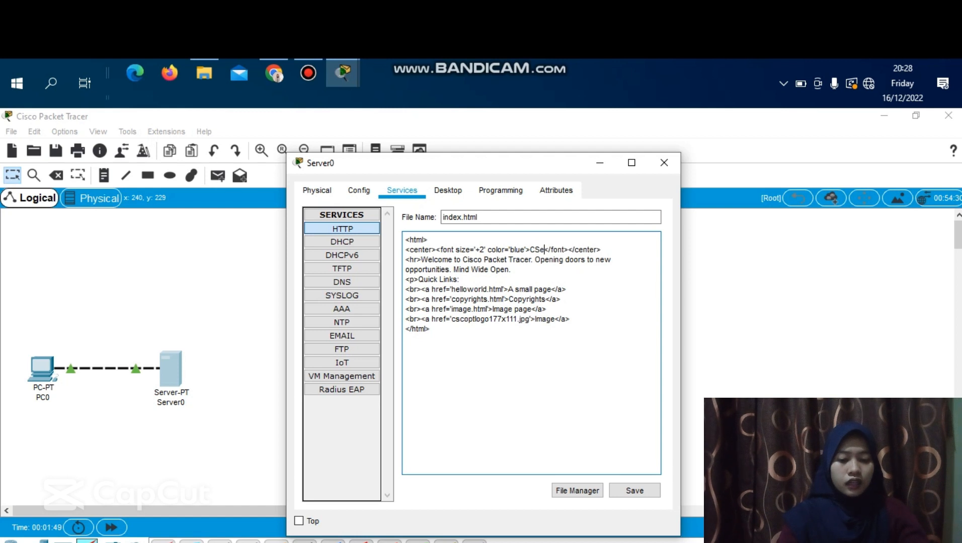
type(" Datan")
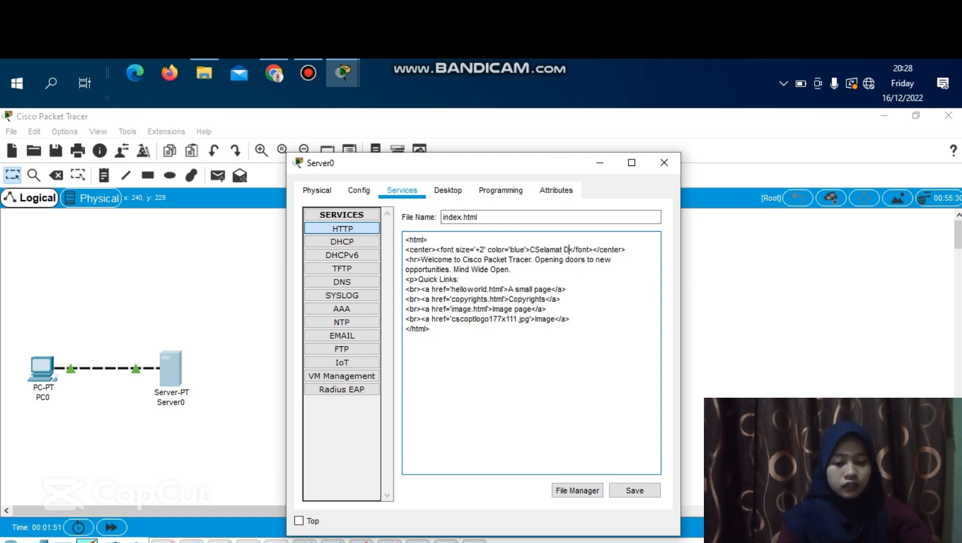
type("g")
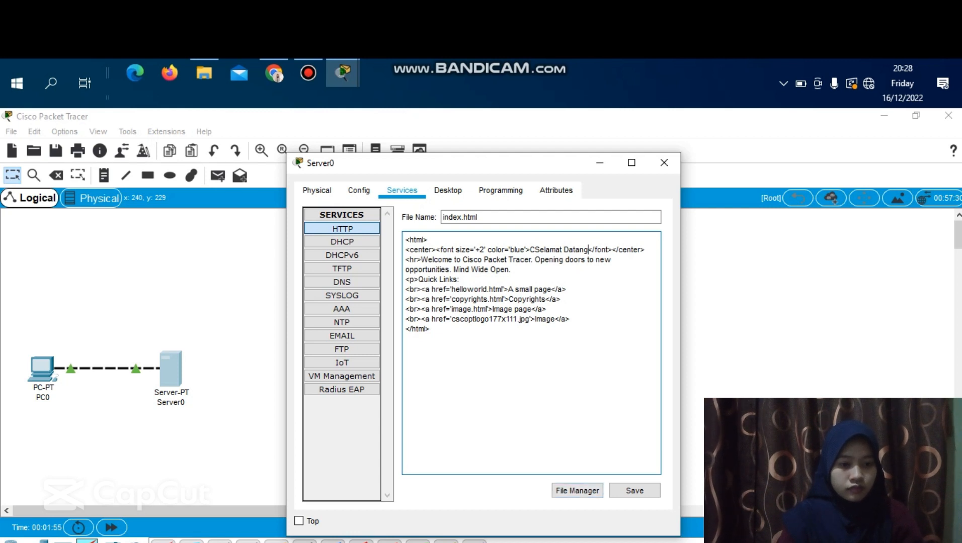
key("BackSpace")
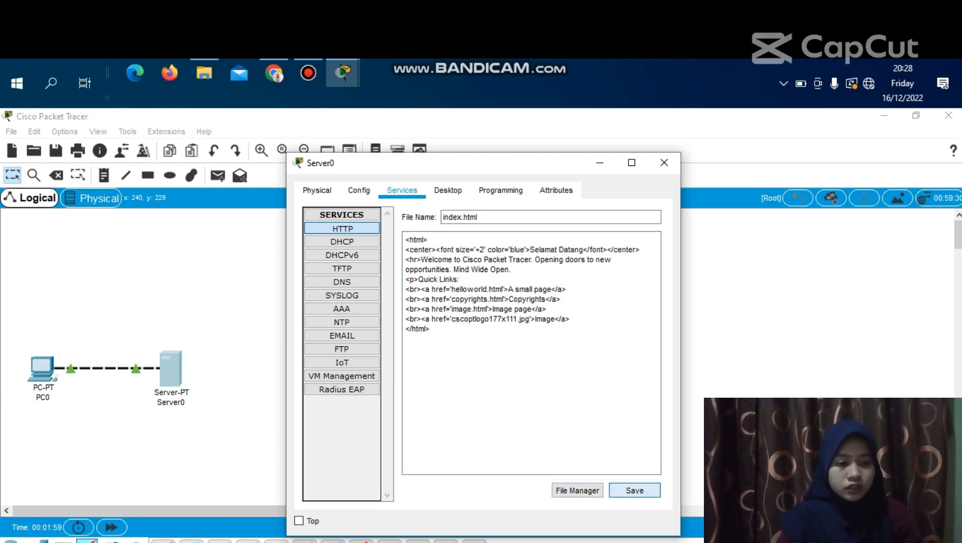
Save index.html over the existing file and close the Server0 window
left_click(634, 491)
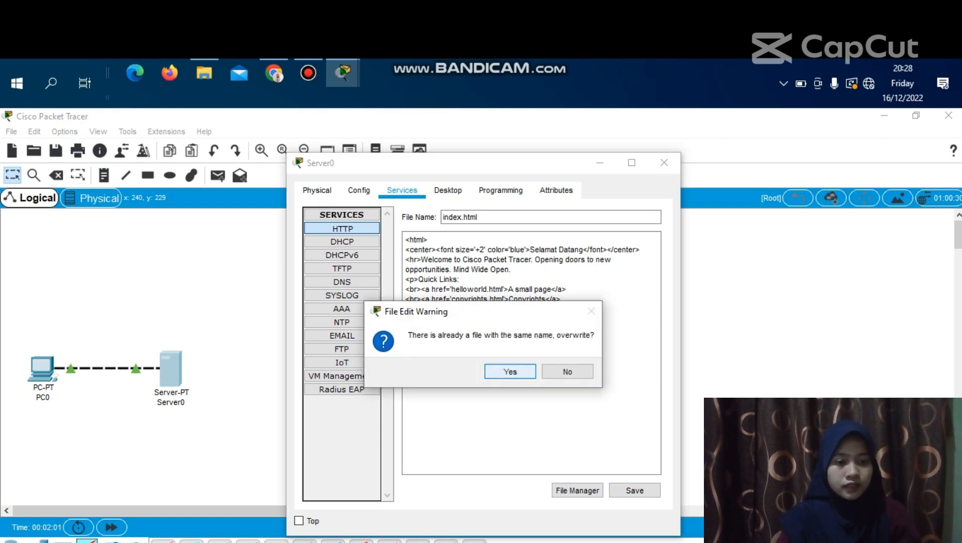
left_click(509, 372)
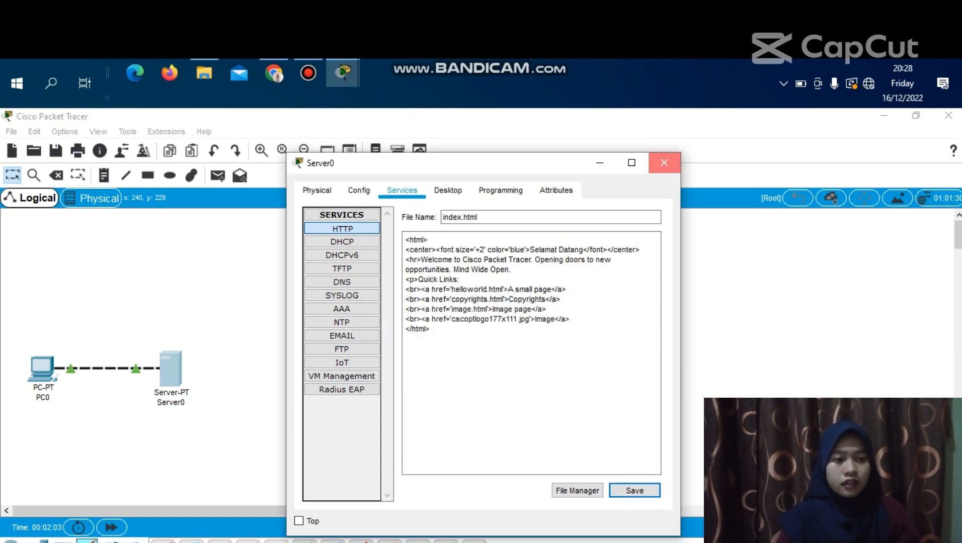
left_click(664, 162)
left_click(309, 73)
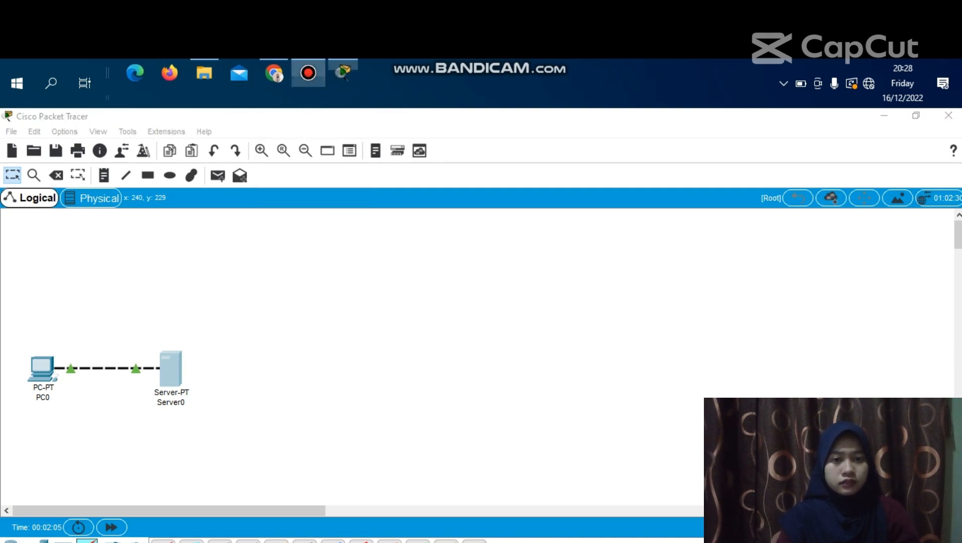
left_click(308, 73)
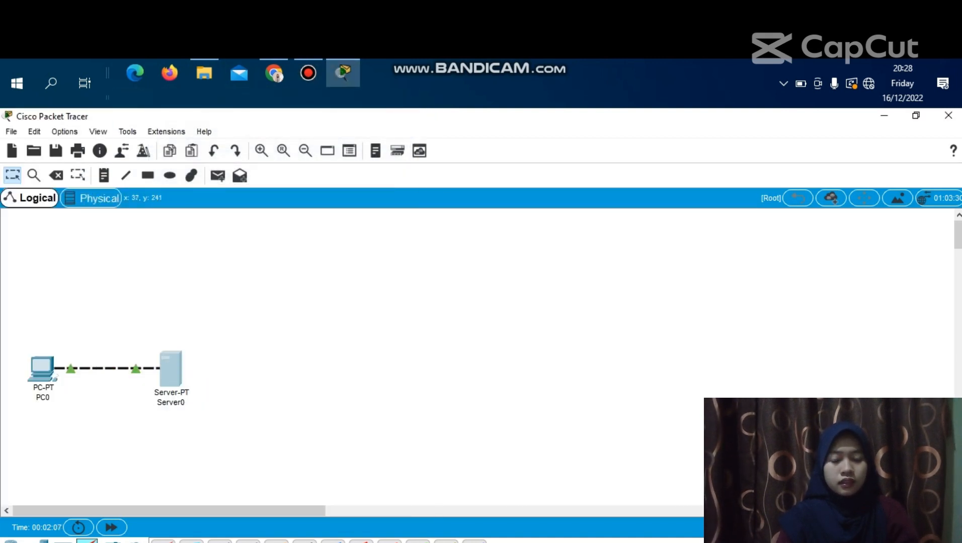
Give PC0 the static IP address 192.168.1.2 with subnet mask 255.255.255.0, and close its window
left_click(37, 373)
left_click(42, 367)
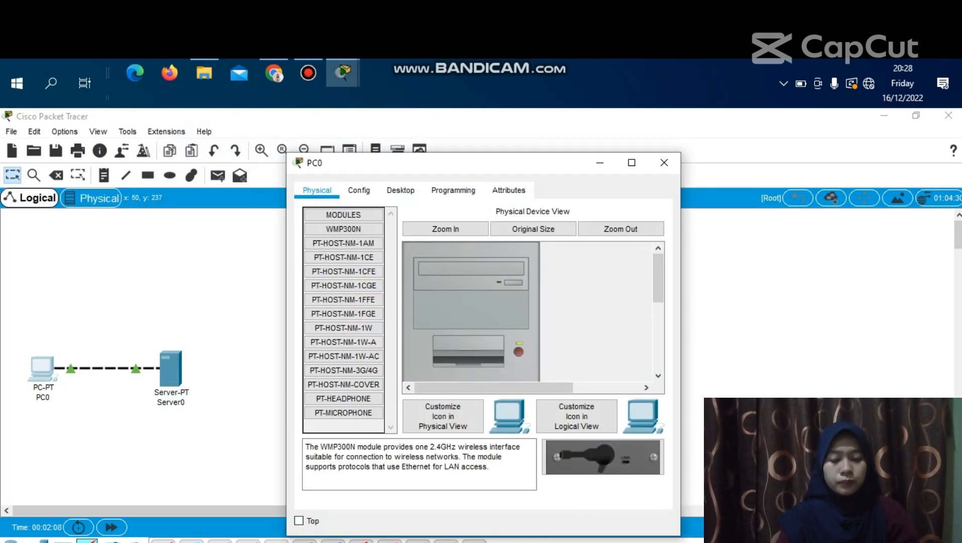
left_click(401, 190)
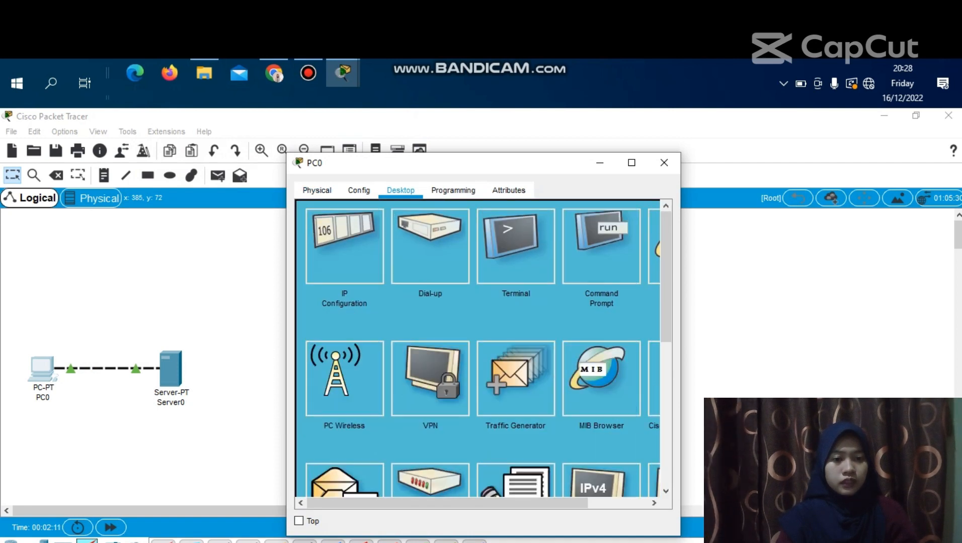
left_click(345, 246)
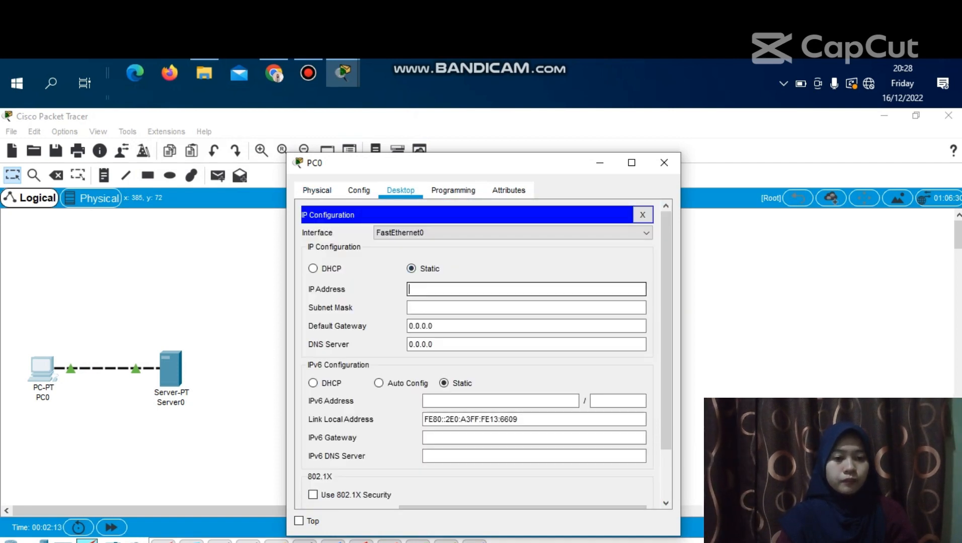
type("192.1")
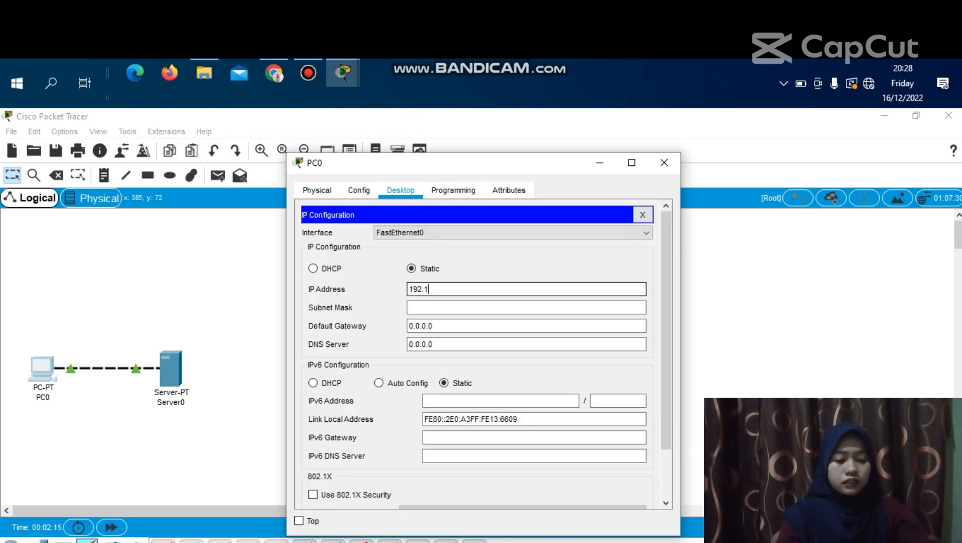
type("68.1")
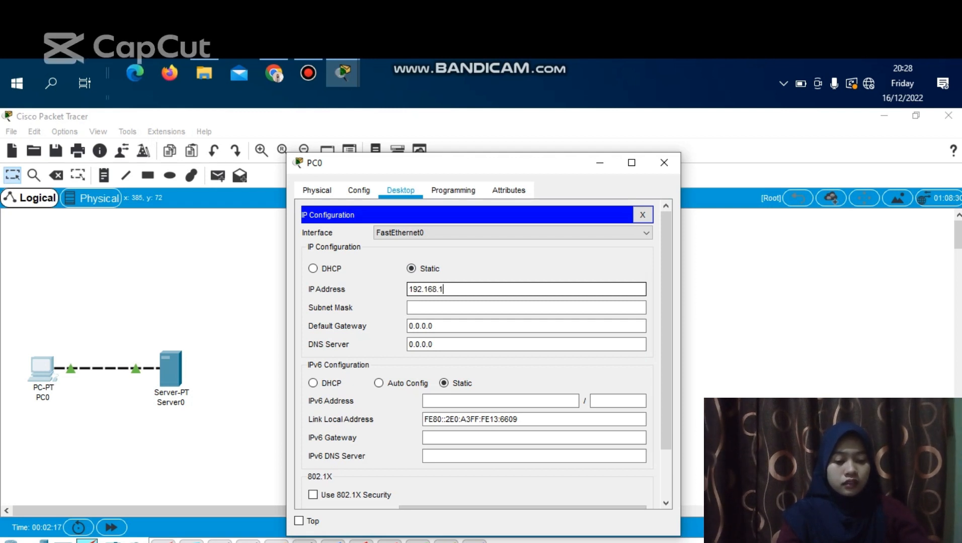
type(".2")
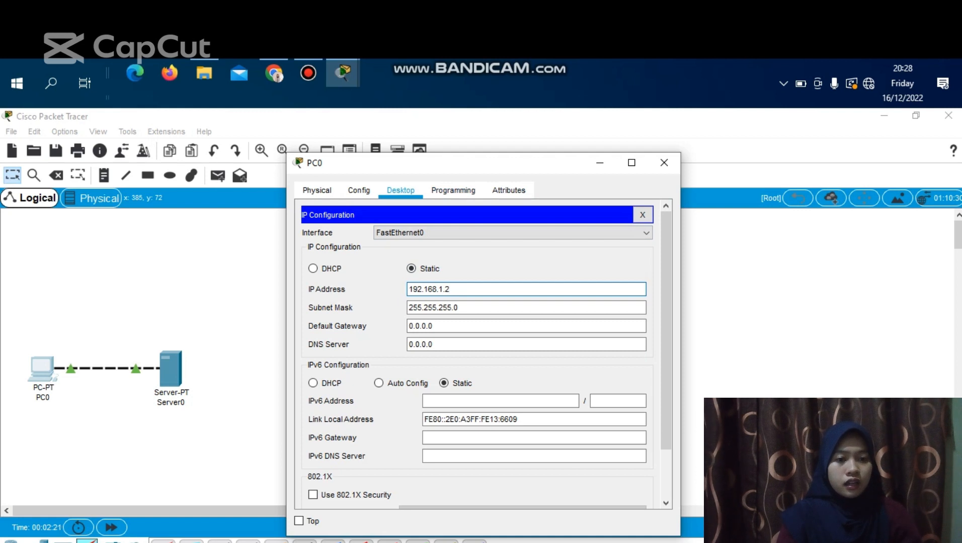
key("Return")
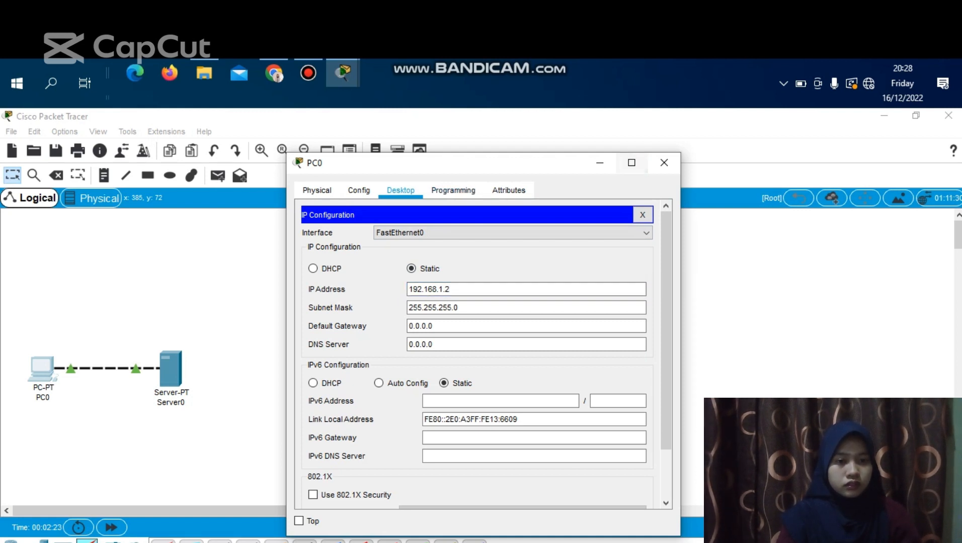
left_click(664, 163)
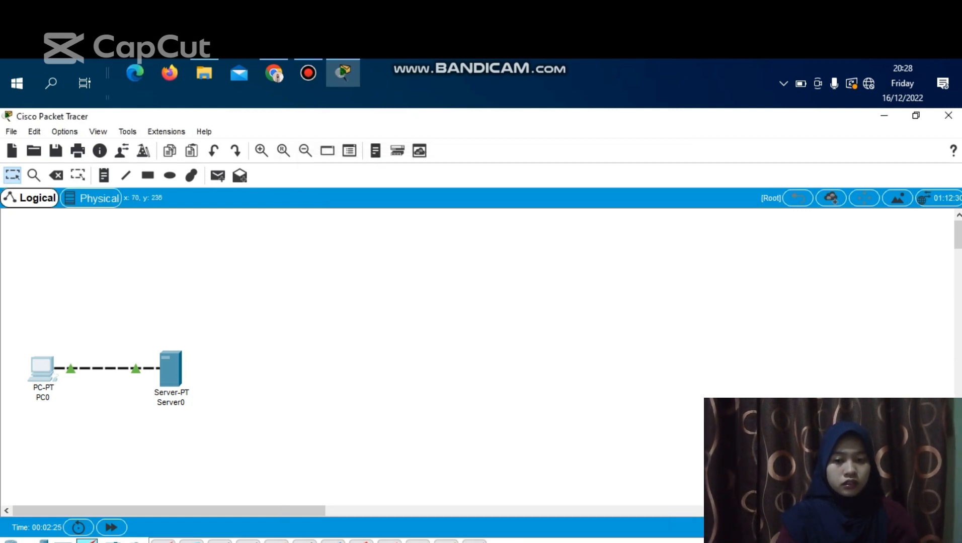
Browse to 192.168.1.1 in PC0's web browser to view the server's HTTP page, and close the PC0 window
left_click(41, 369)
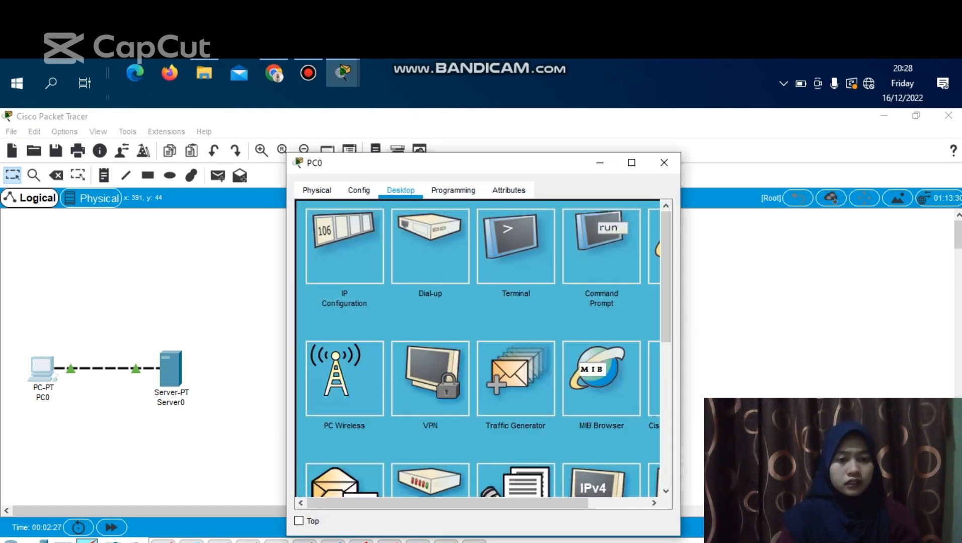
left_click_drag(447, 503, 508, 503)
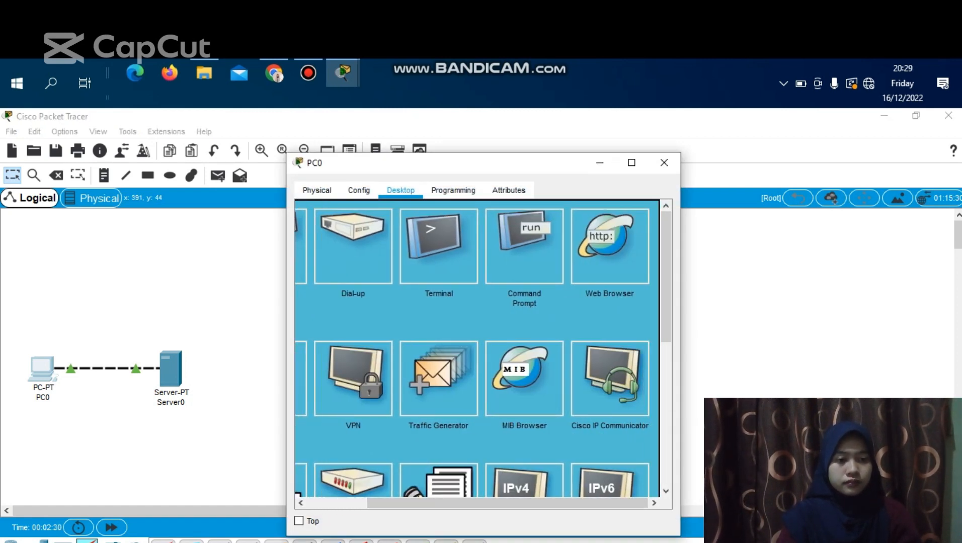
left_click(610, 247)
left_click(464, 230)
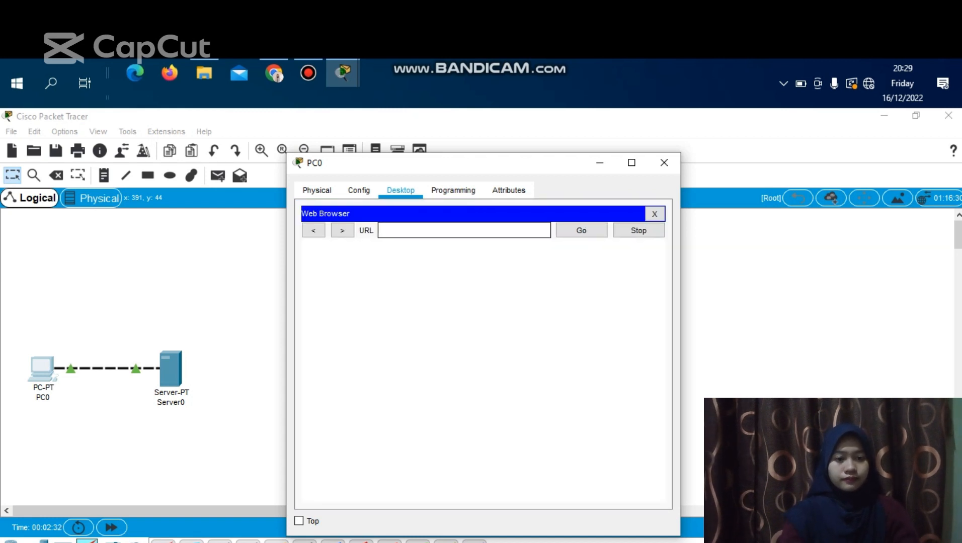
type("192")
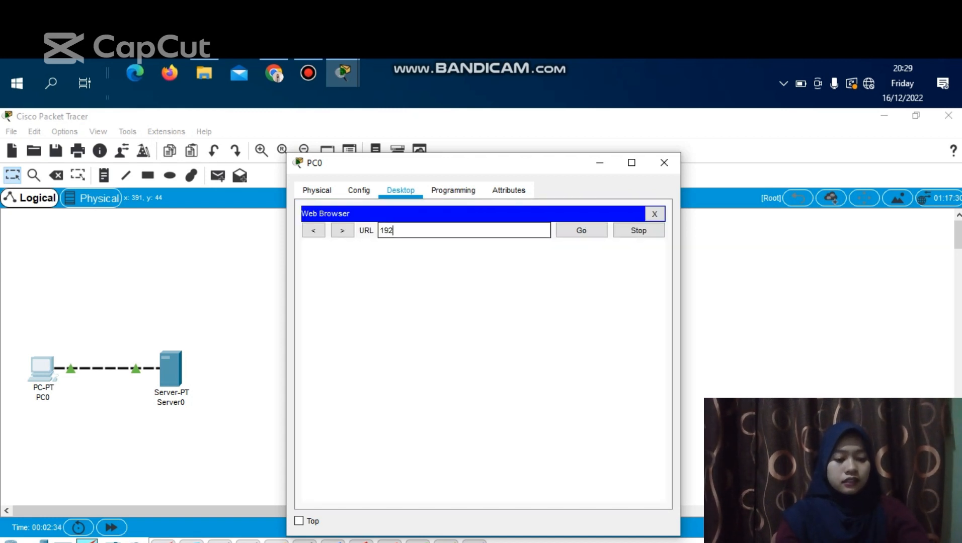
type(".168.")
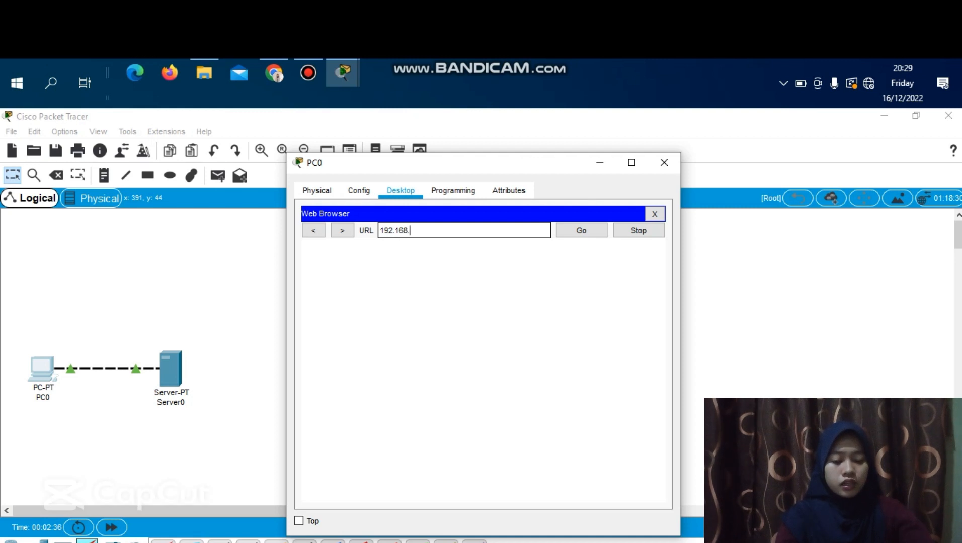
type("1.1")
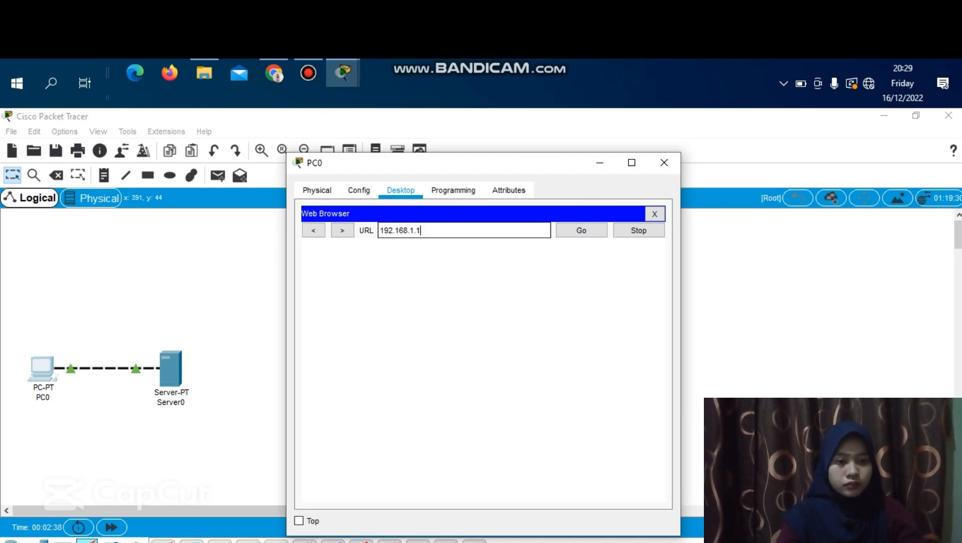
key("Return")
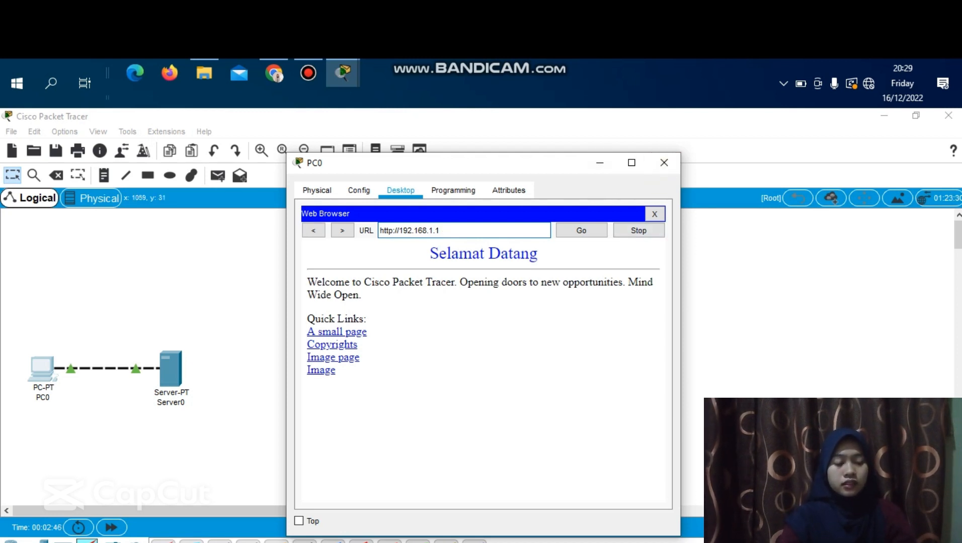
left_click(664, 162)
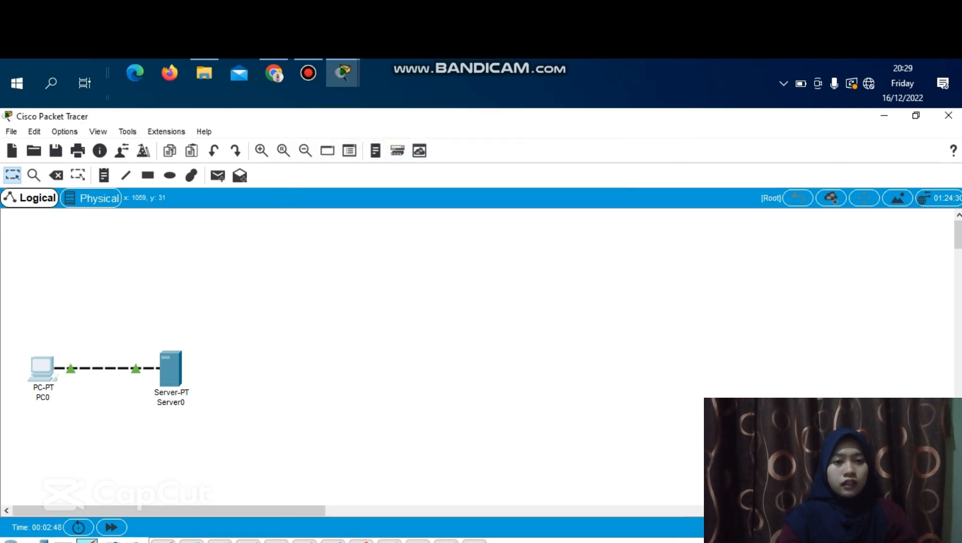
Switch to Chrome to read the first Eksperimen task in the lab PDF, and return to the Packet Tracer workspace
left_click(274, 73)
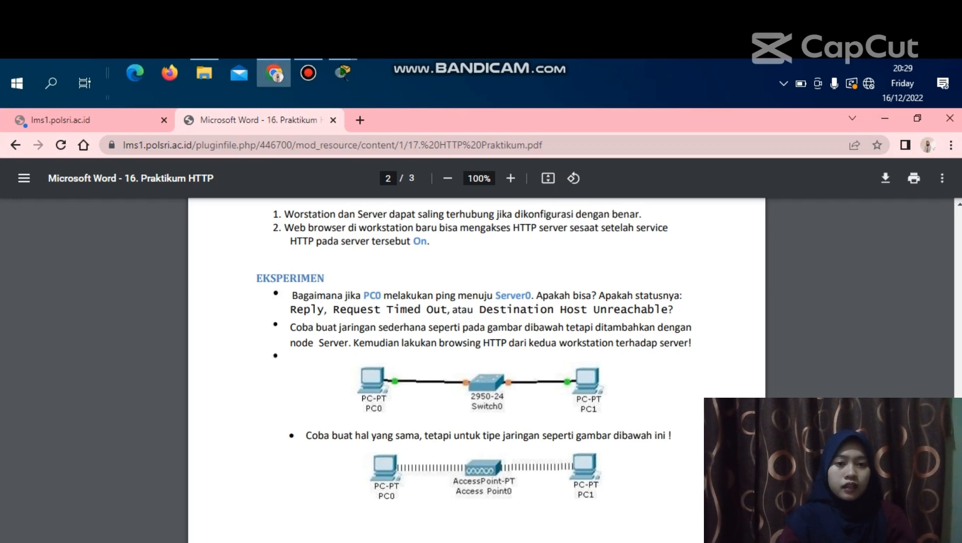
mouse_move(343, 73)
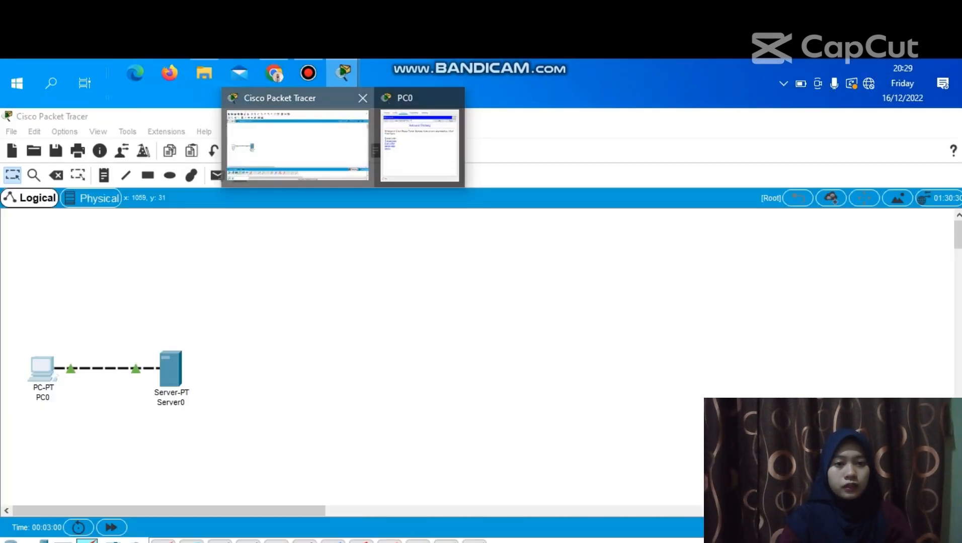
left_click(298, 145)
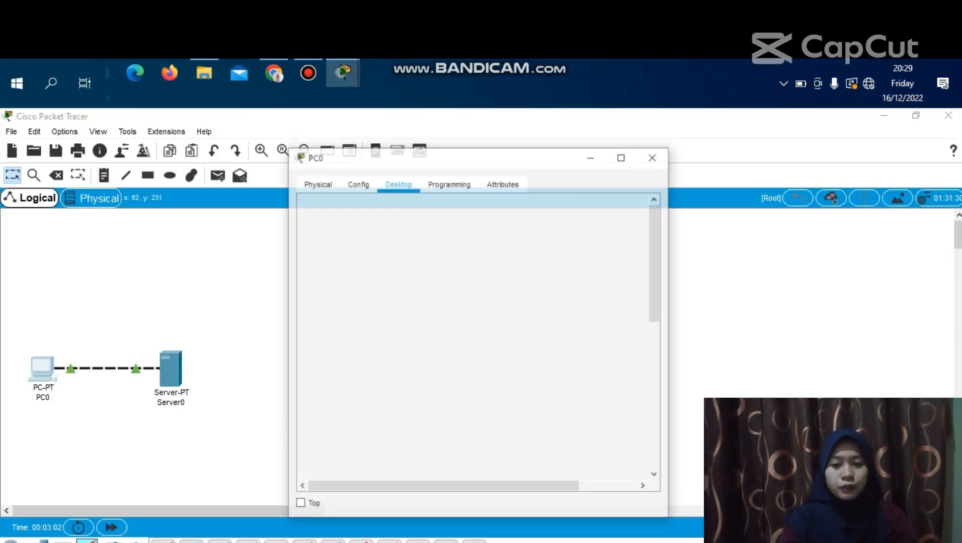
left_click(665, 162)
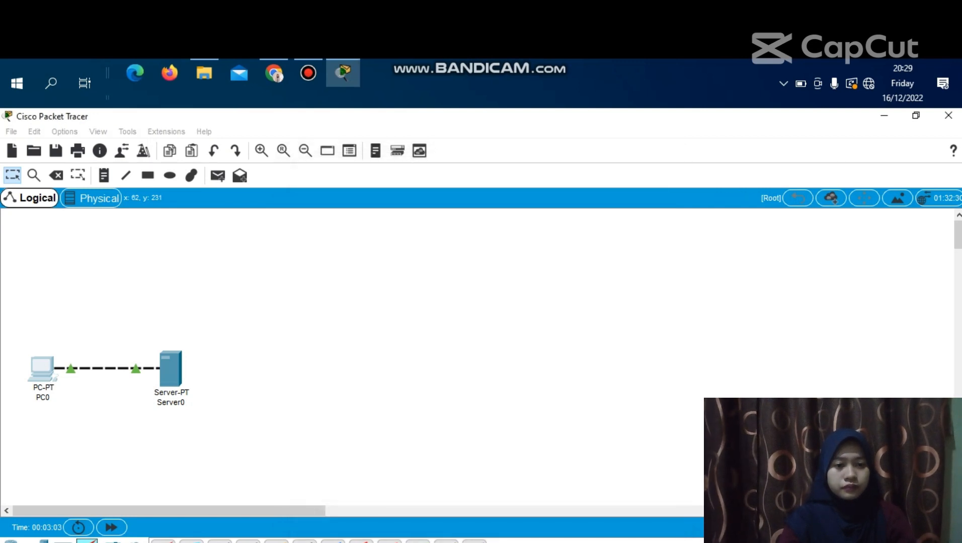
Ping the server at 192.168.1.1 from PC0's command prompt, and close the PC0 window
left_click(43, 369)
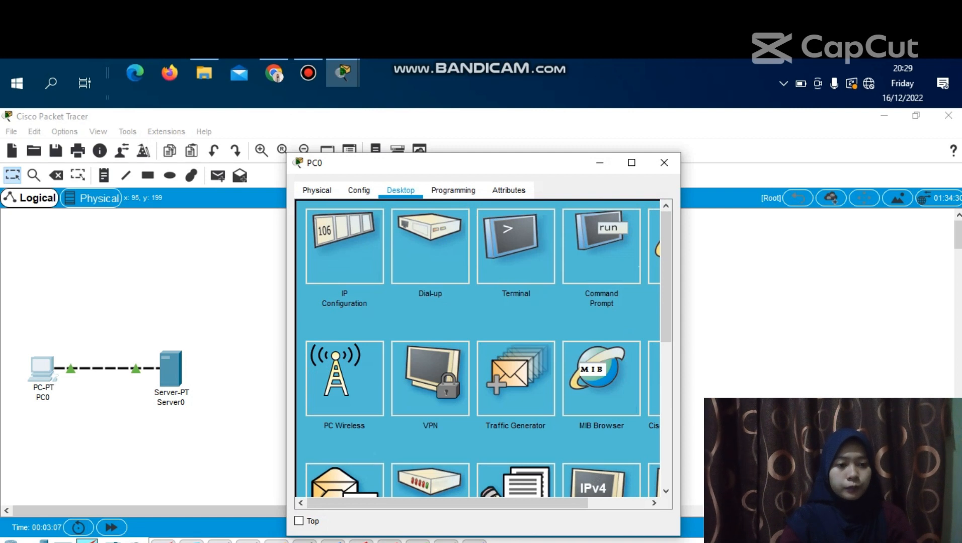
left_click(602, 247)
type("p")
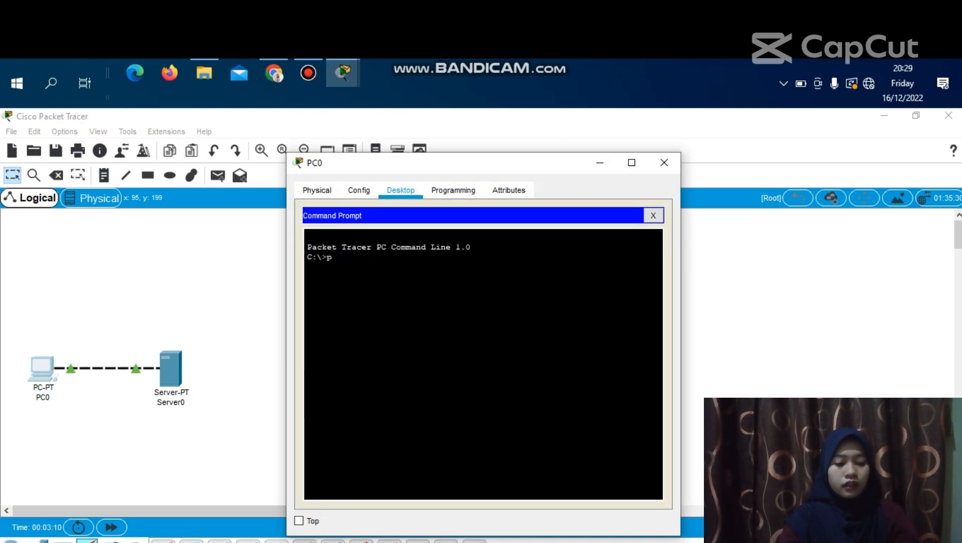
type("ing 19")
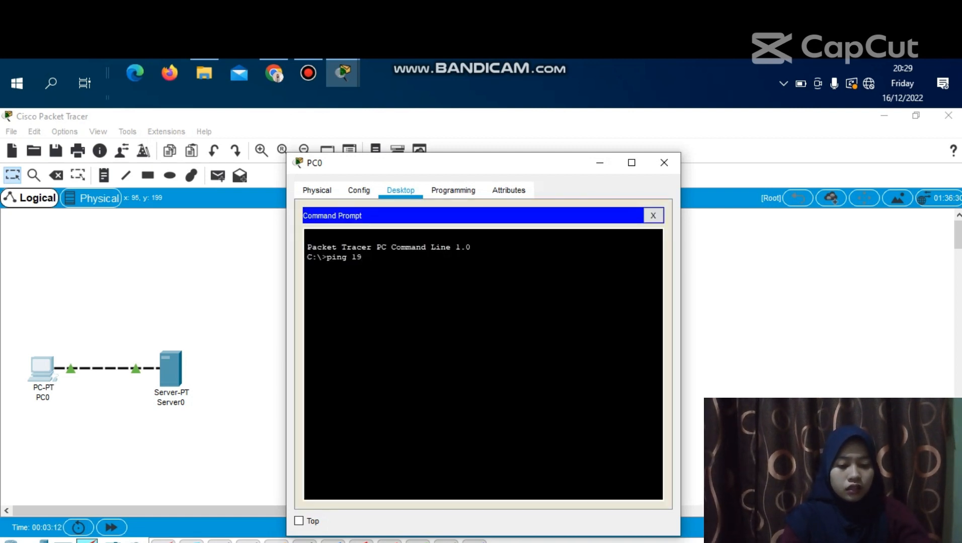
type("2.168")
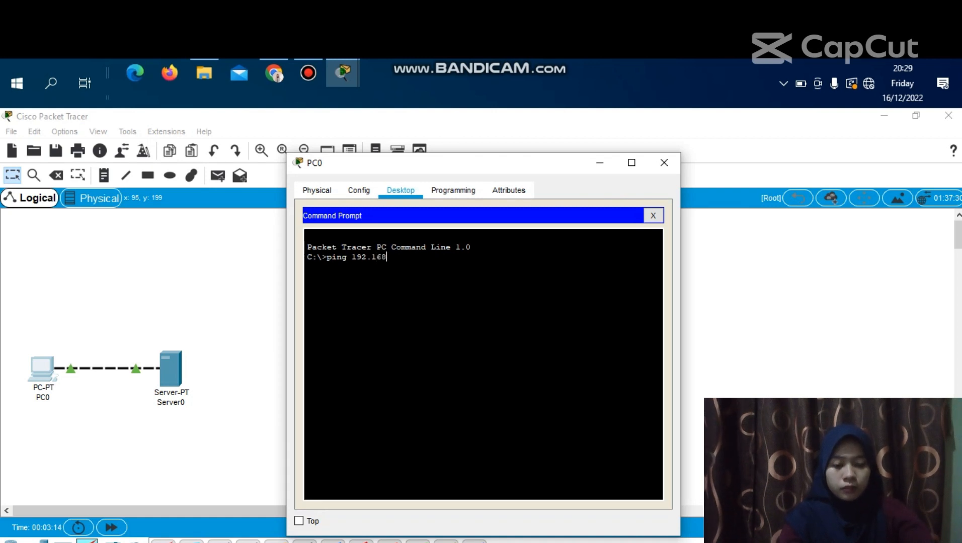
type(".1.1")
key("Return")
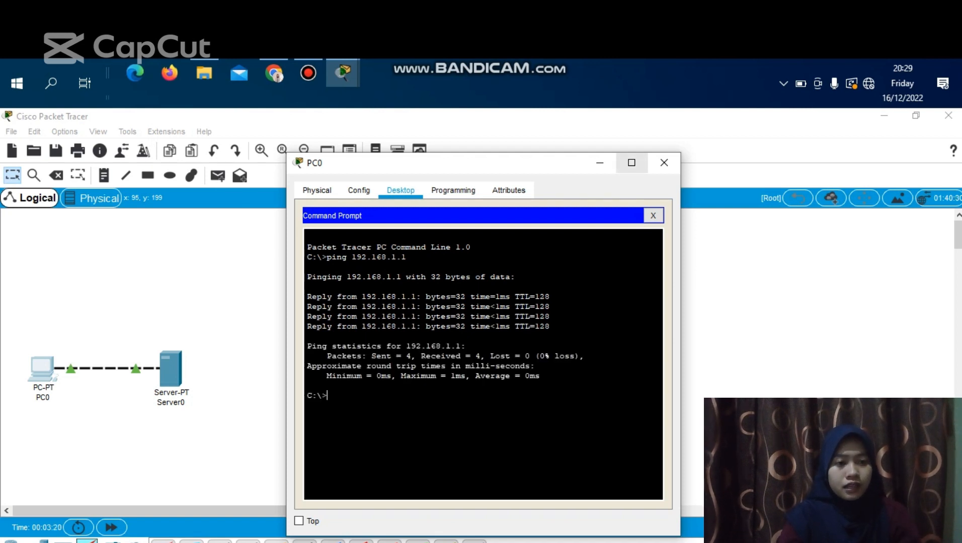
left_click(664, 162)
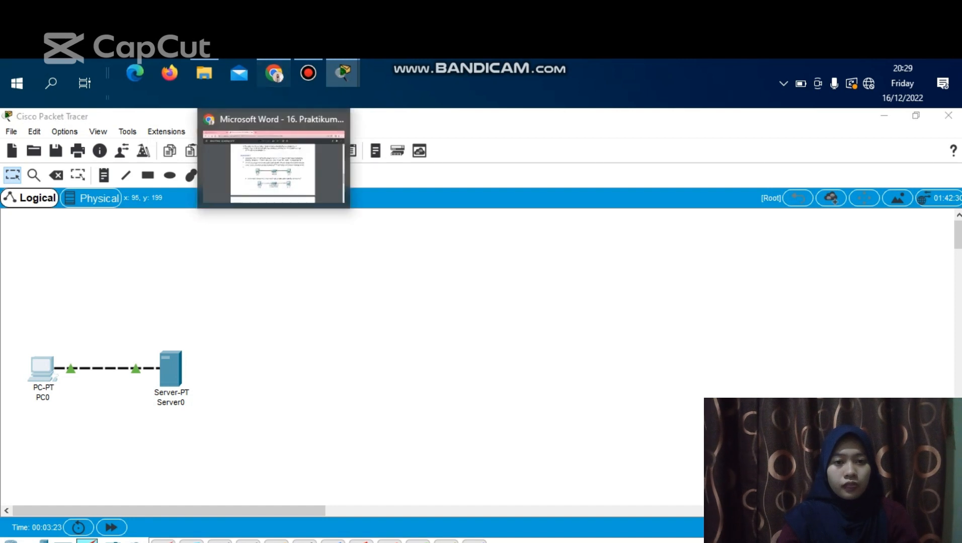
Switch to Chrome to read the switch network task in the lab PDF, and return to Packet Tracer
left_click(274, 73)
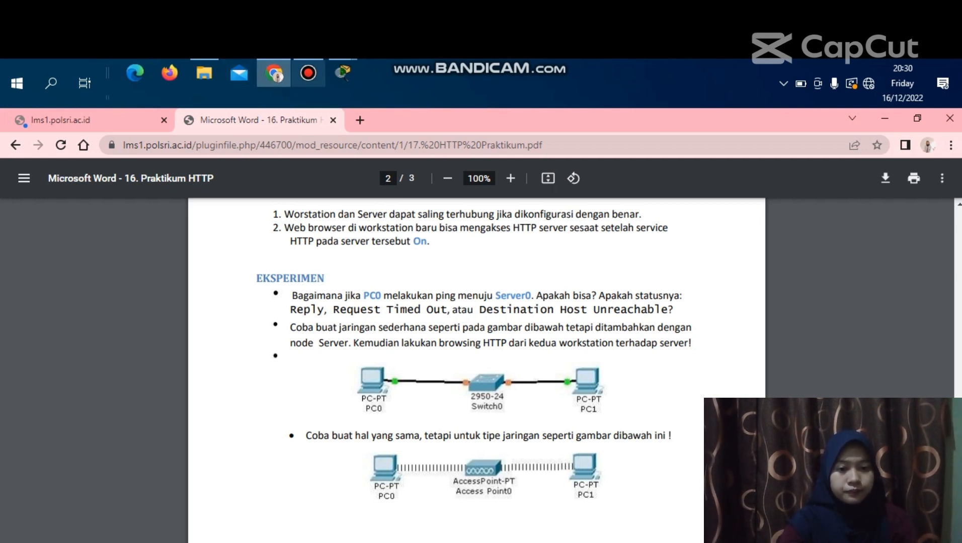
left_click(343, 74)
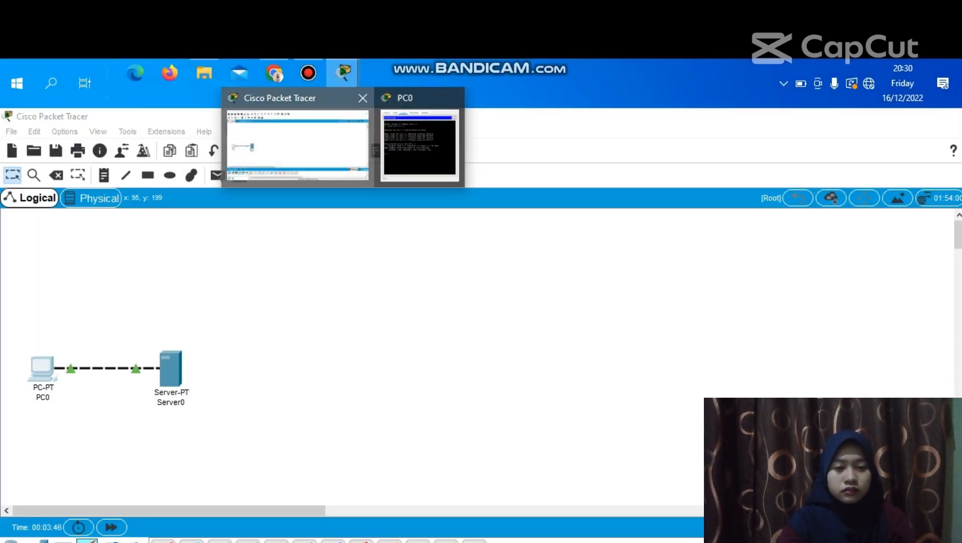
left_click(297, 143)
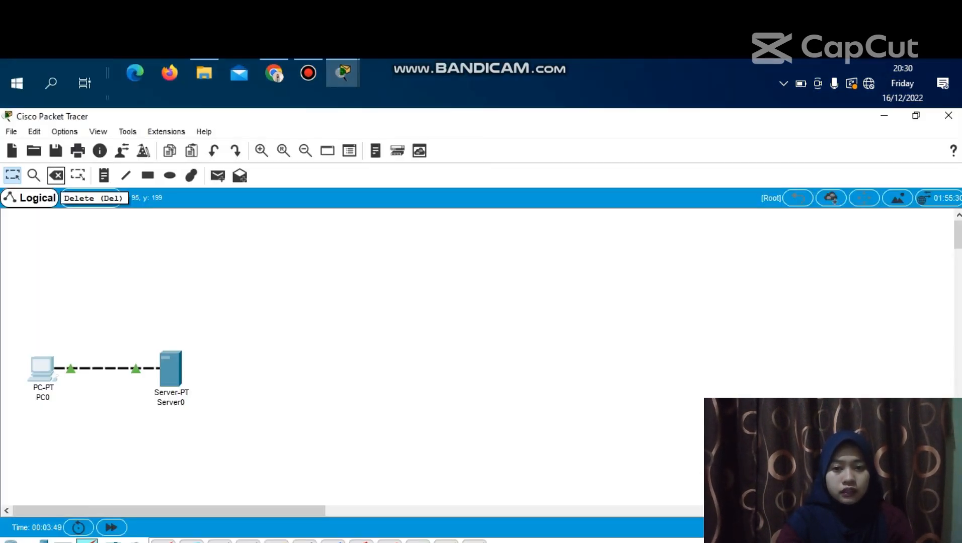
Delete the cable between PC0 and Server0, and move Server0 above PC0 and slightly to its right
left_click(56, 175)
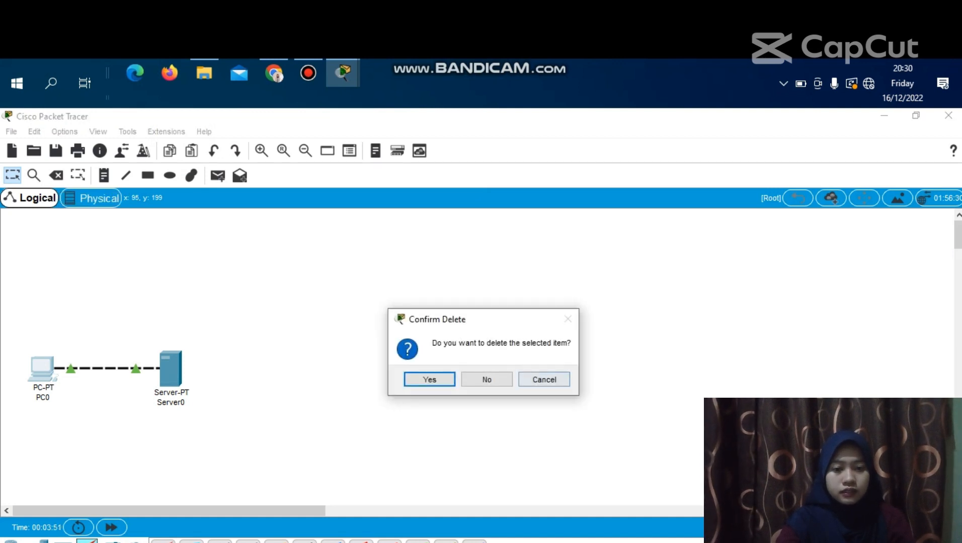
left_click(487, 379)
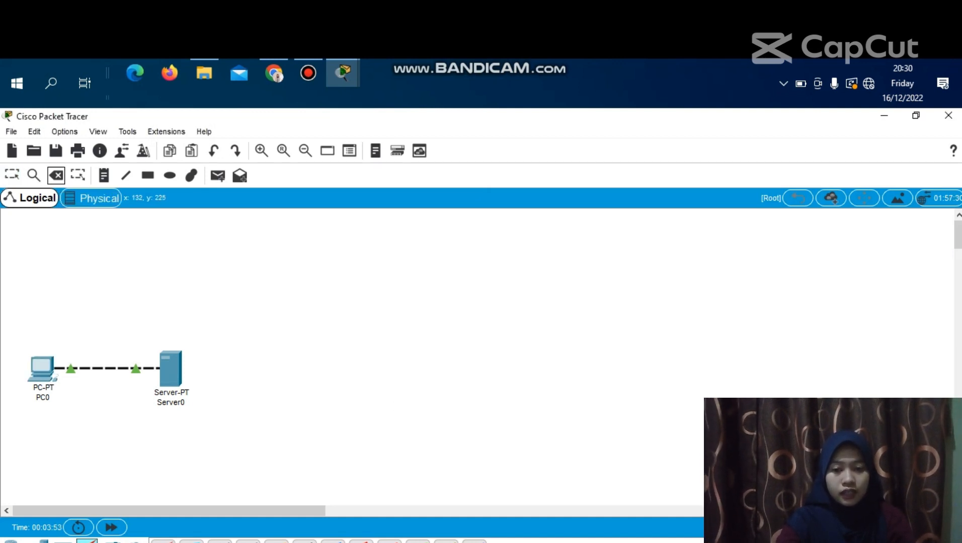
left_click(101, 368)
left_click(12, 175)
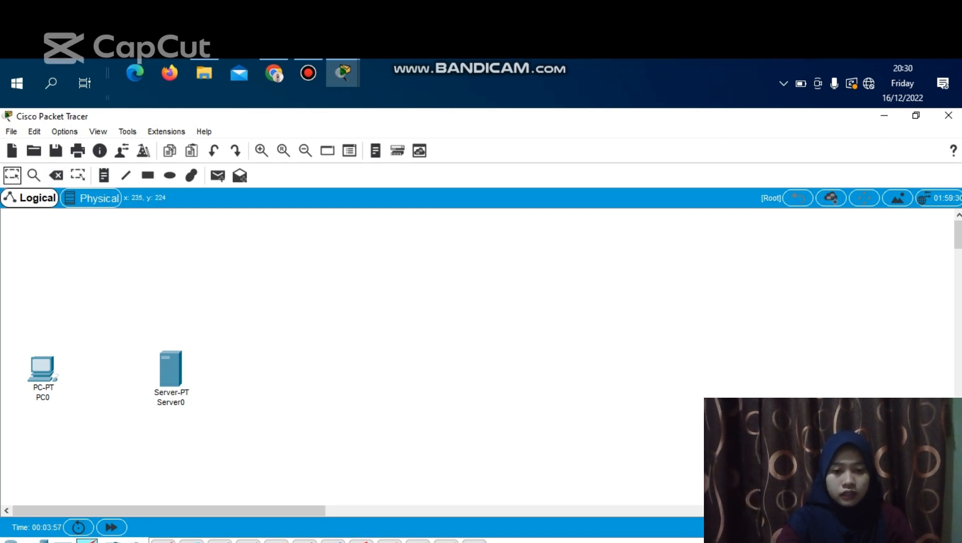
left_click_drag(170, 369, 118, 244)
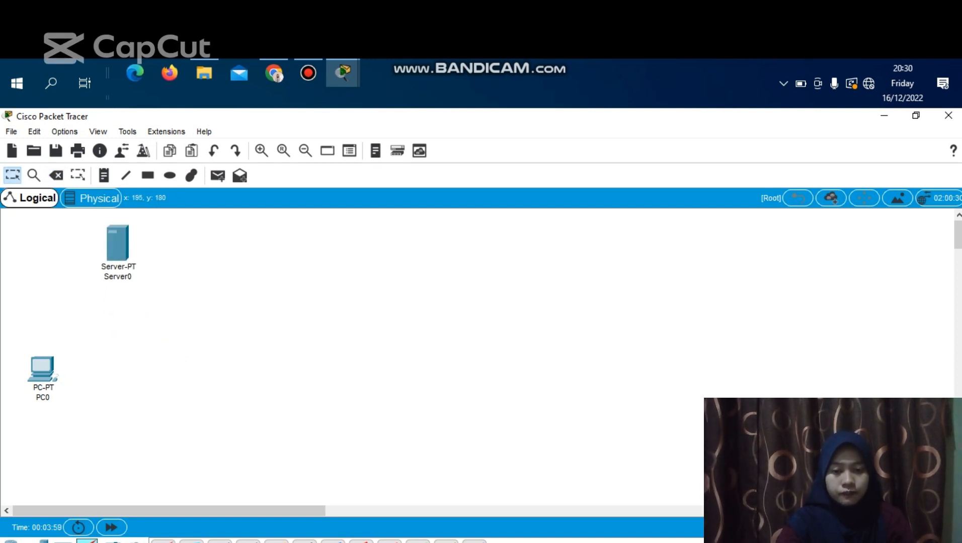
Add a second PC to the right of PC0 and a Switch-PT between the two PCs and Server0
left_click_drag(139, 336, 10, 503)
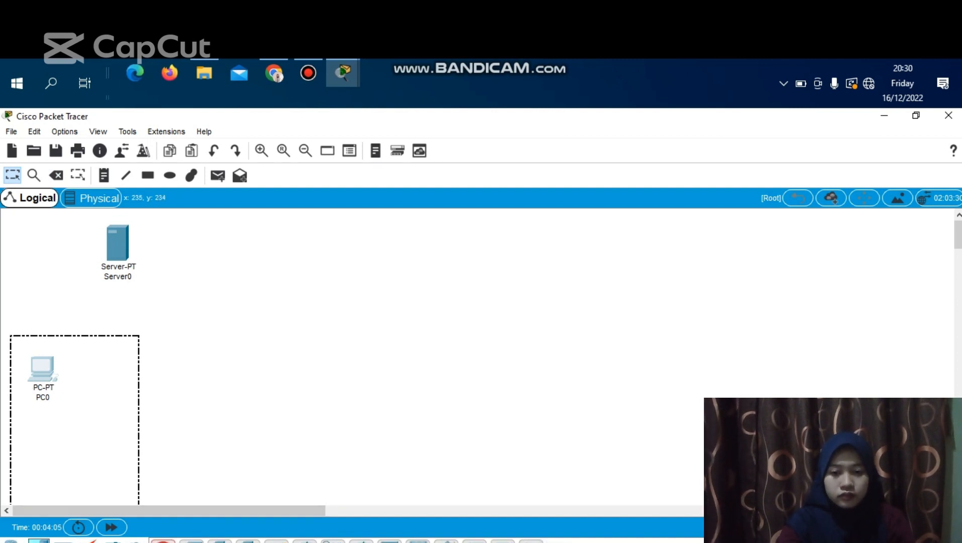
left_click(166, 373)
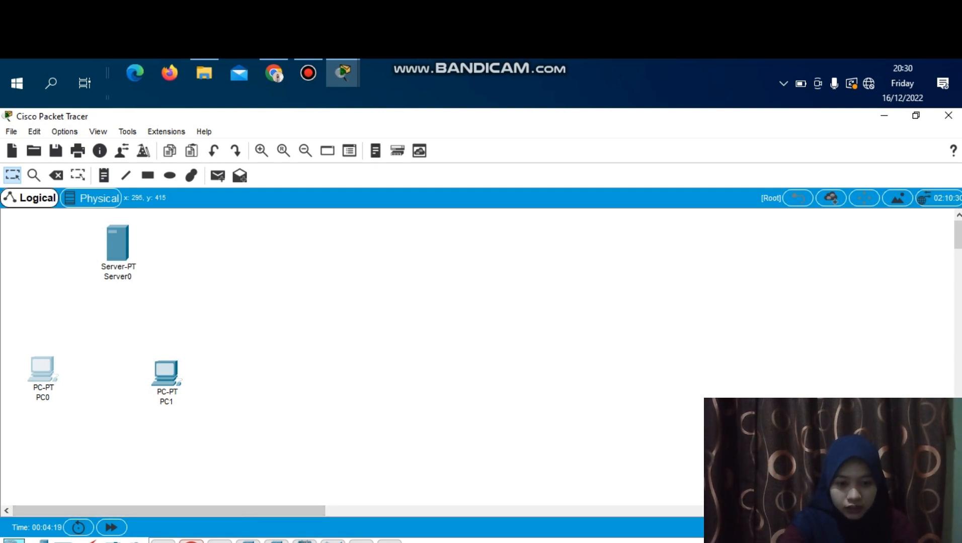
left_click(115, 319)
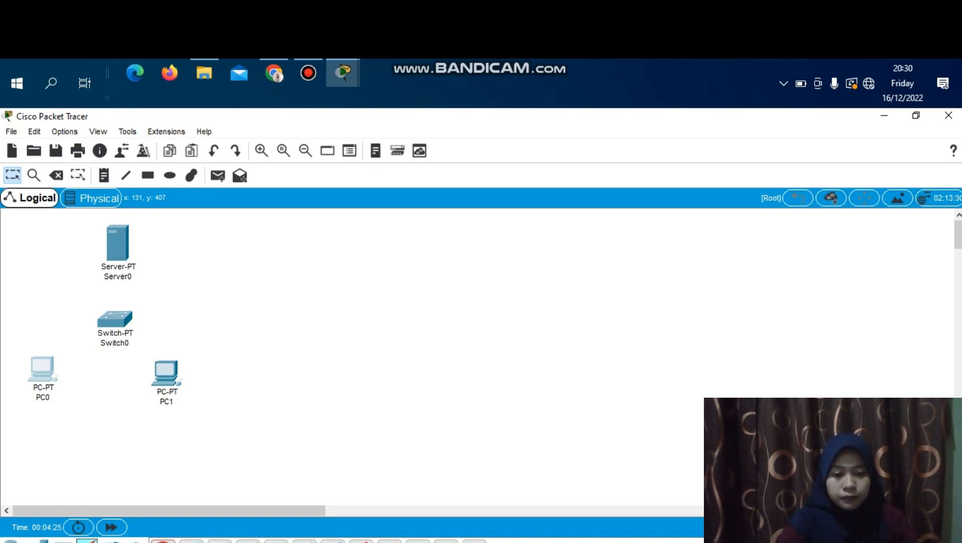
Connect PC0, PC1 and Server0 to Switch0 with one cable each
left_click(42, 372)
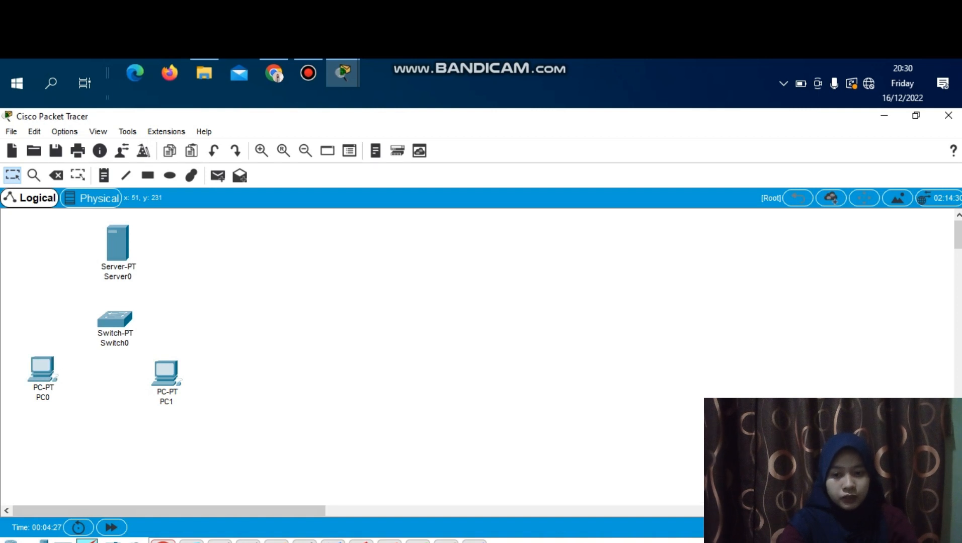
left_click(114, 320)
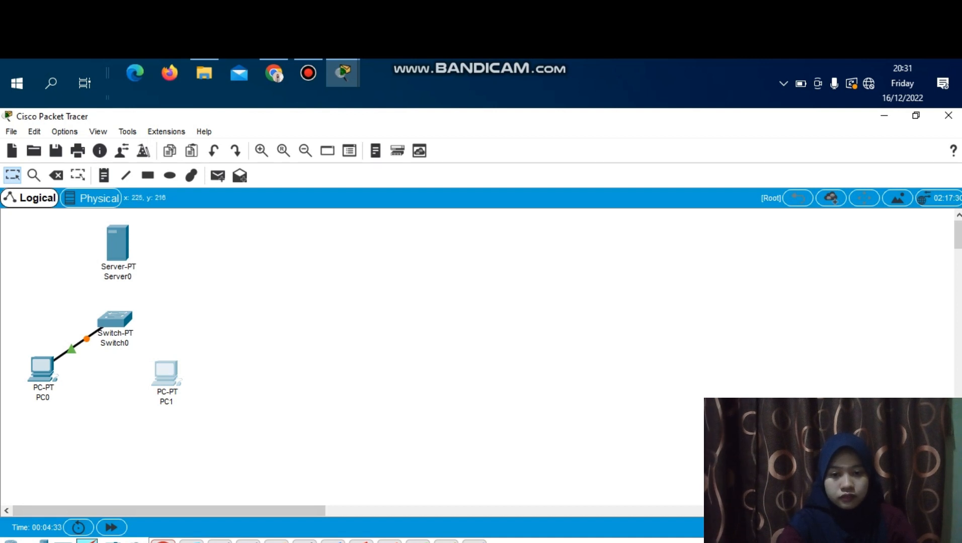
left_click(166, 371)
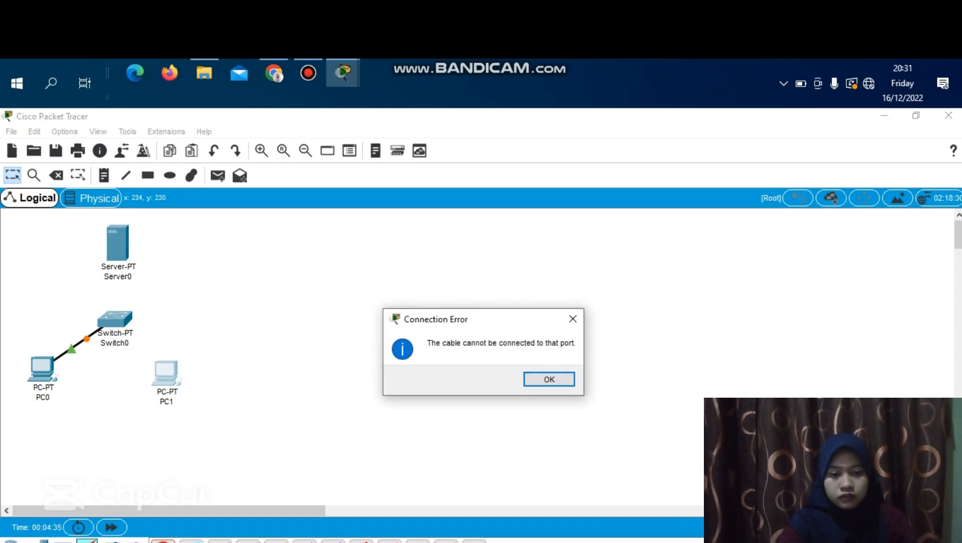
left_click(549, 379)
left_click(110, 320)
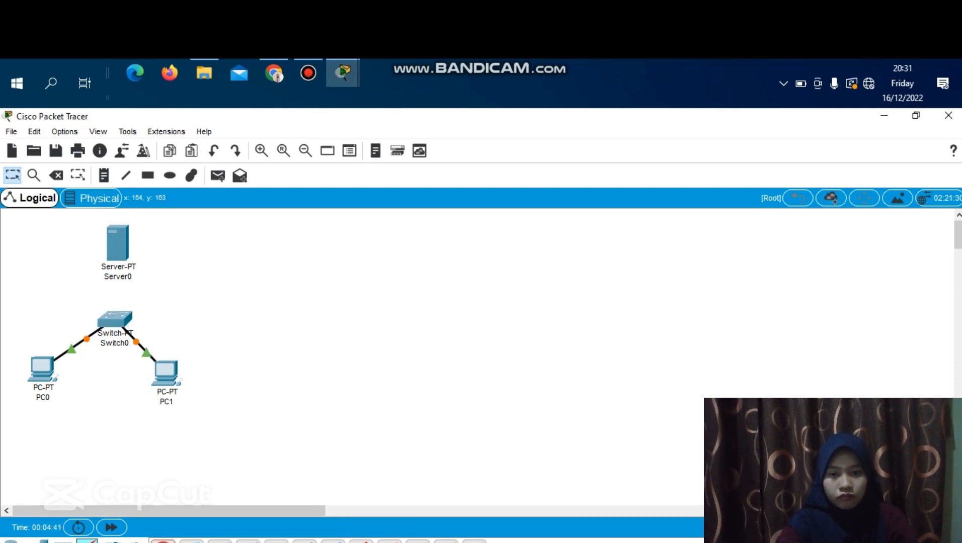
left_click(106, 320)
left_click(117, 244)
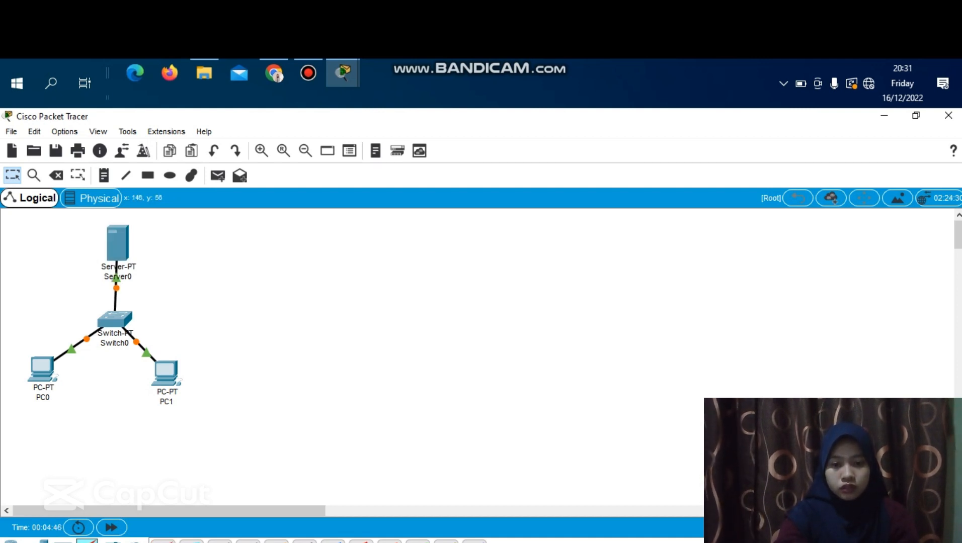
Give PC1 the static IP address 192.168.1.3 with subnet mask 255.255.255.0, and close its window
left_click(167, 372)
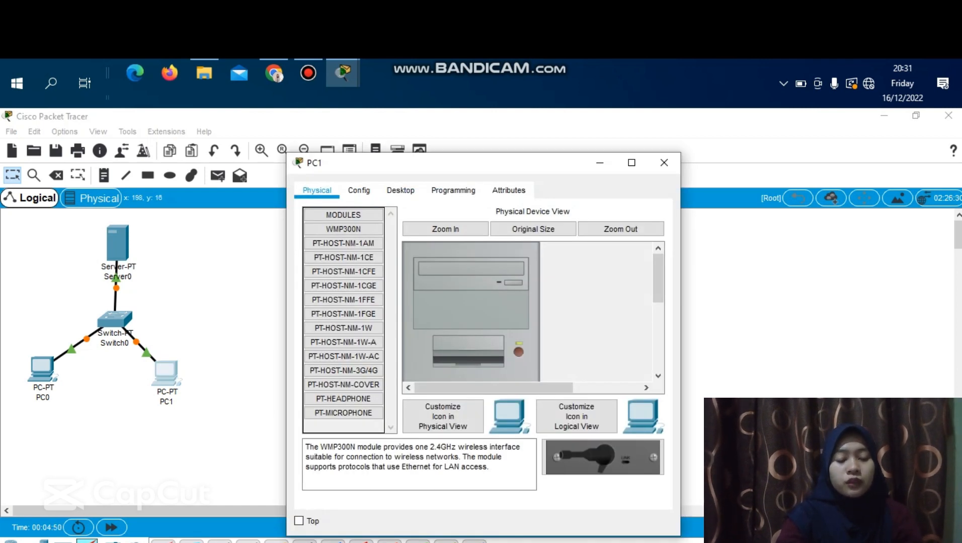
left_click(401, 190)
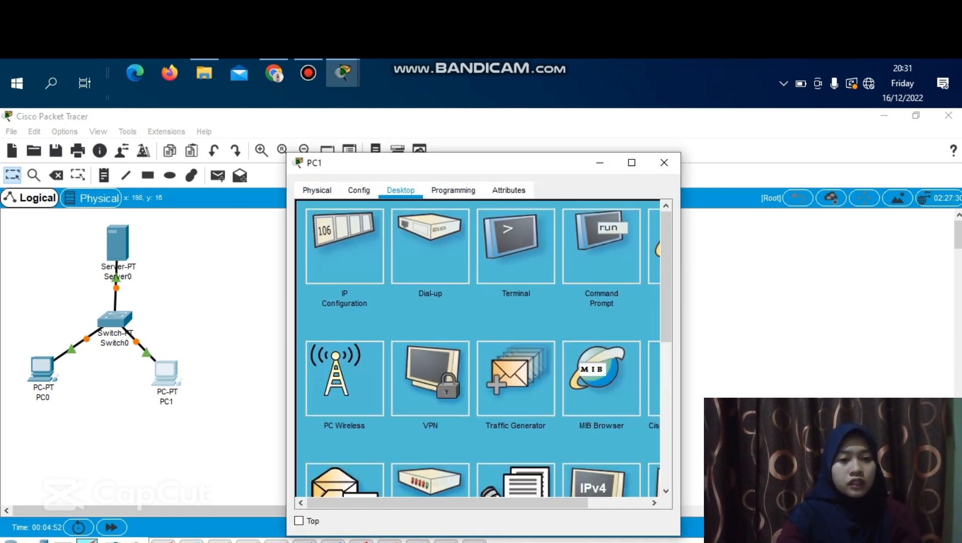
left_click(345, 247)
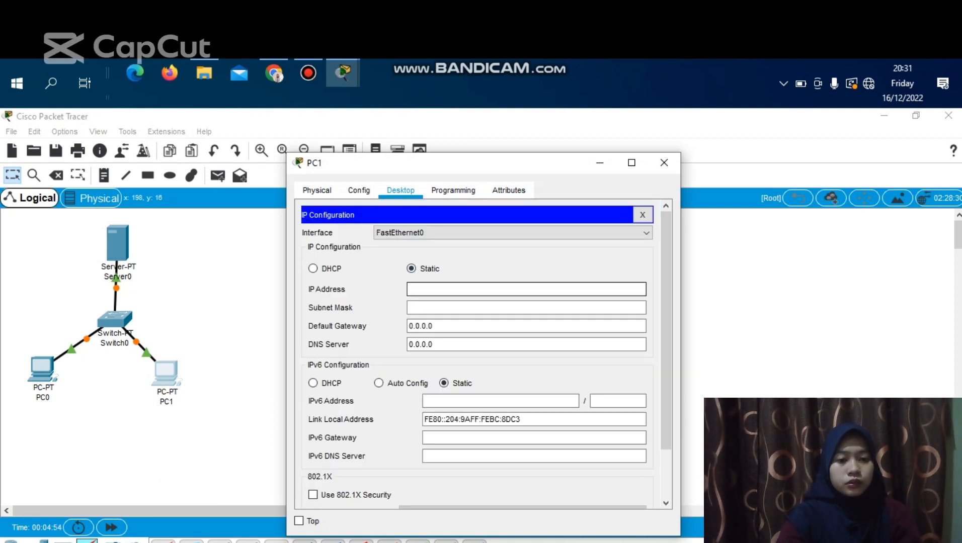
type("192")
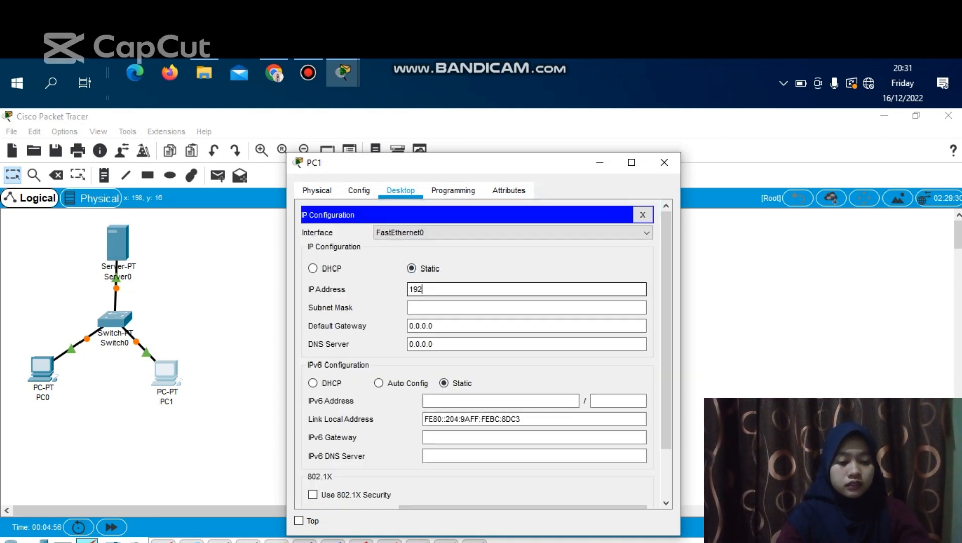
type(".168.")
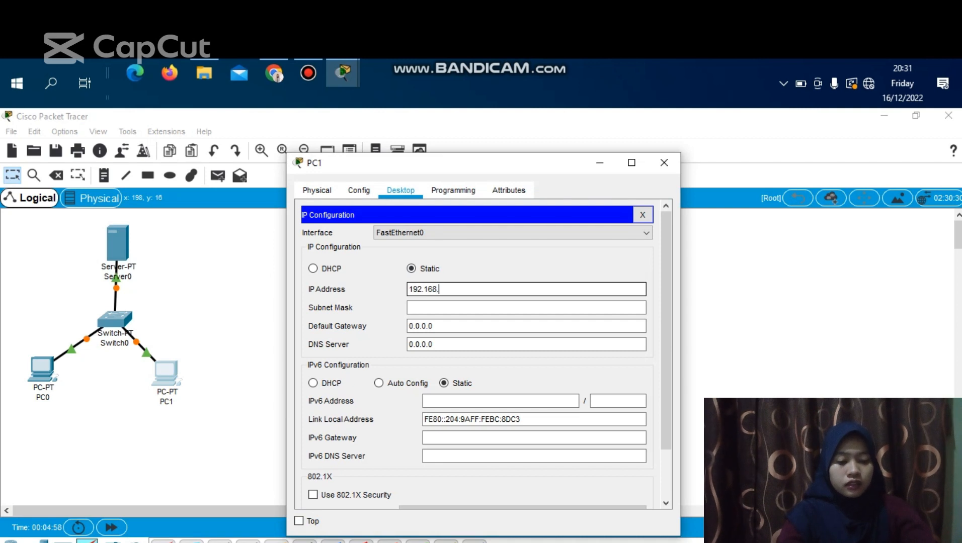
type("1.3")
key("Tab")
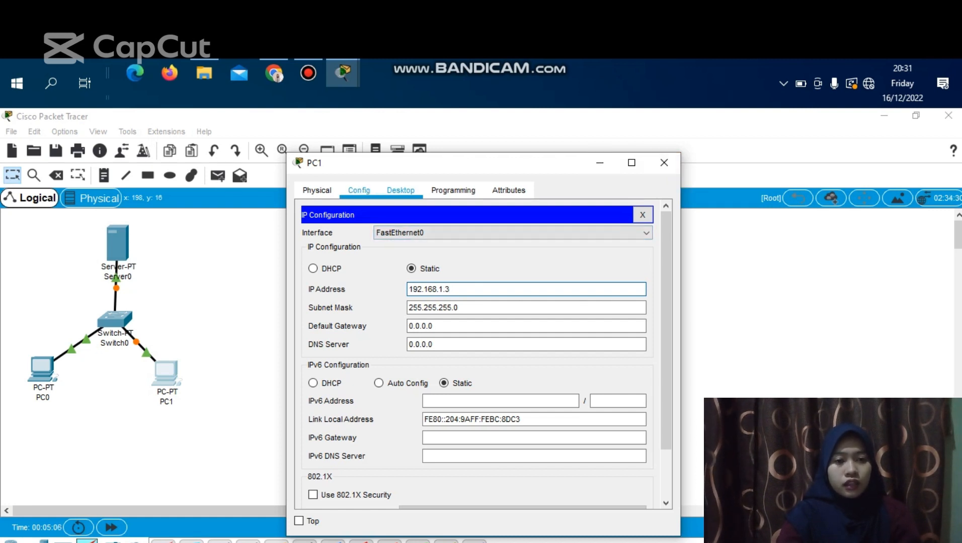
left_click(665, 163)
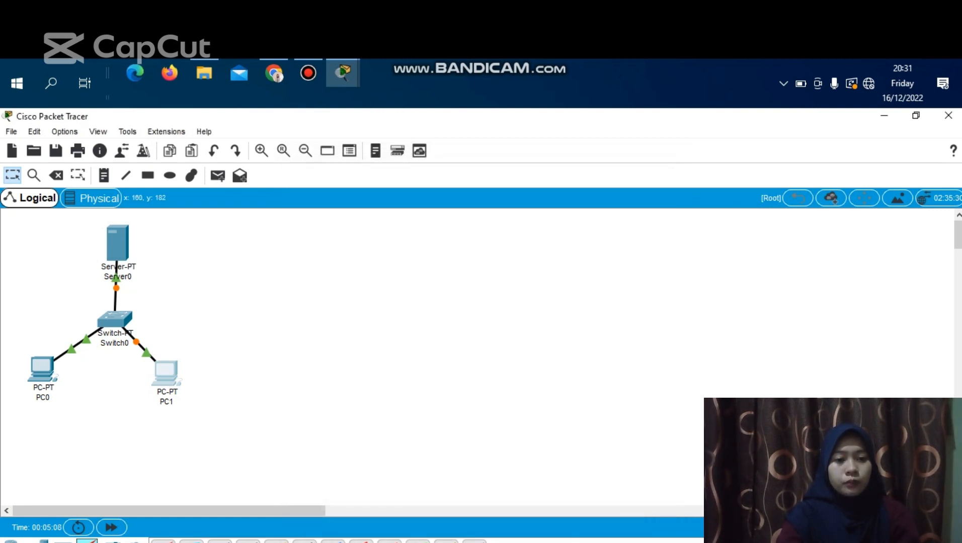
Browse to 192.168.1.1 in PC0's web browser to test HTTP access to Server0, and close PC0's window
left_click(43, 370)
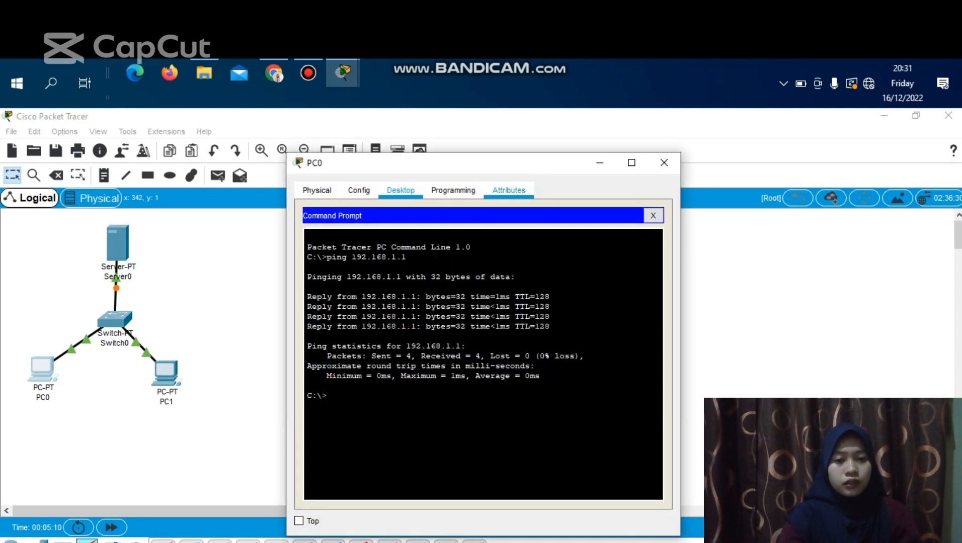
left_click(664, 162)
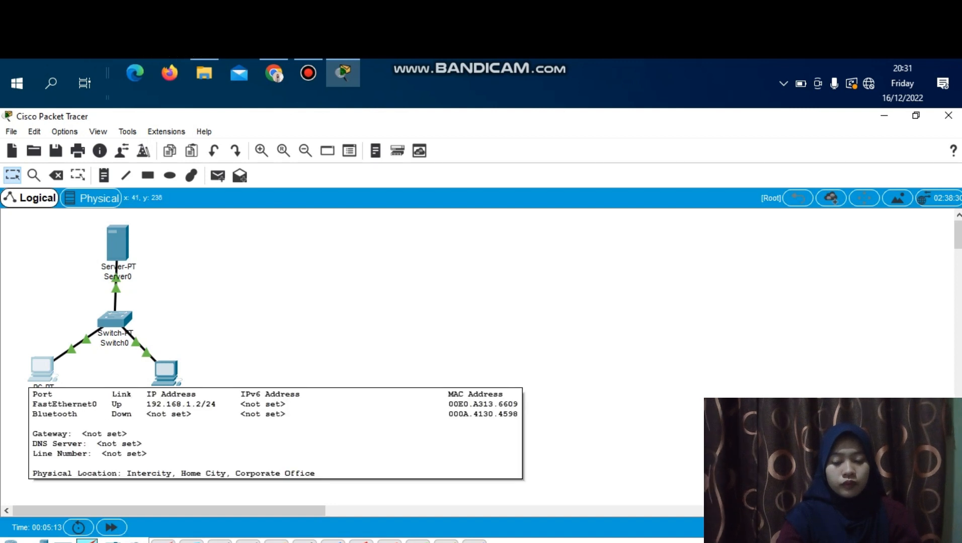
left_click(48, 367)
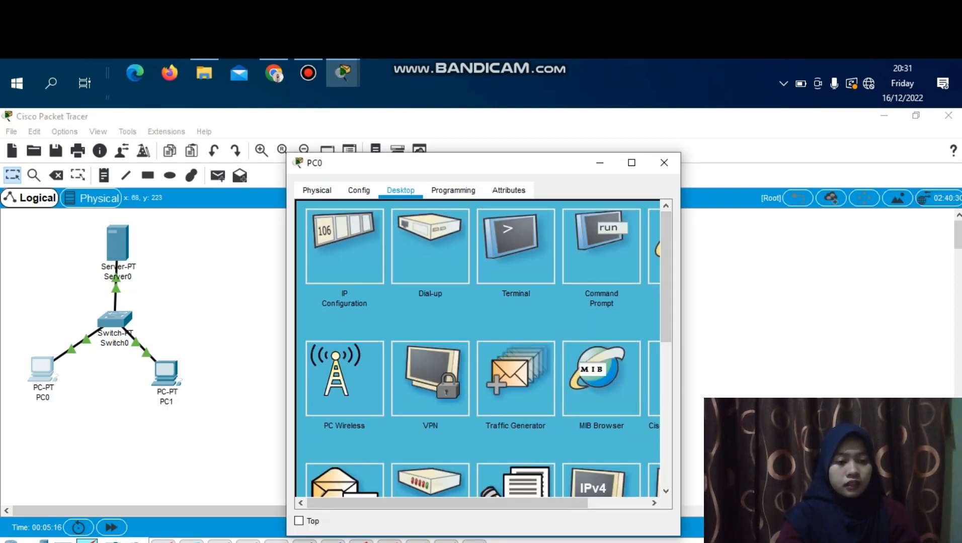
left_click(655, 503)
left_click(654, 503)
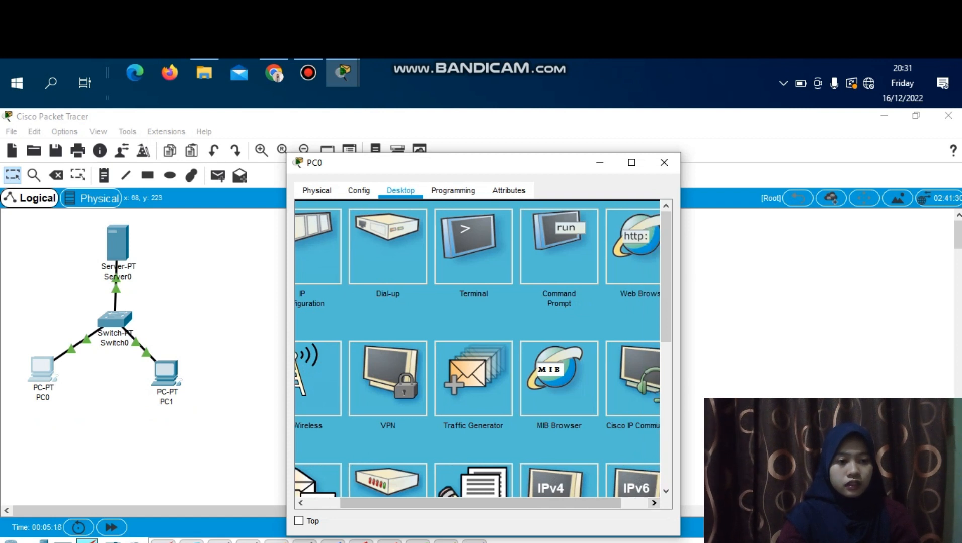
left_click(636, 245)
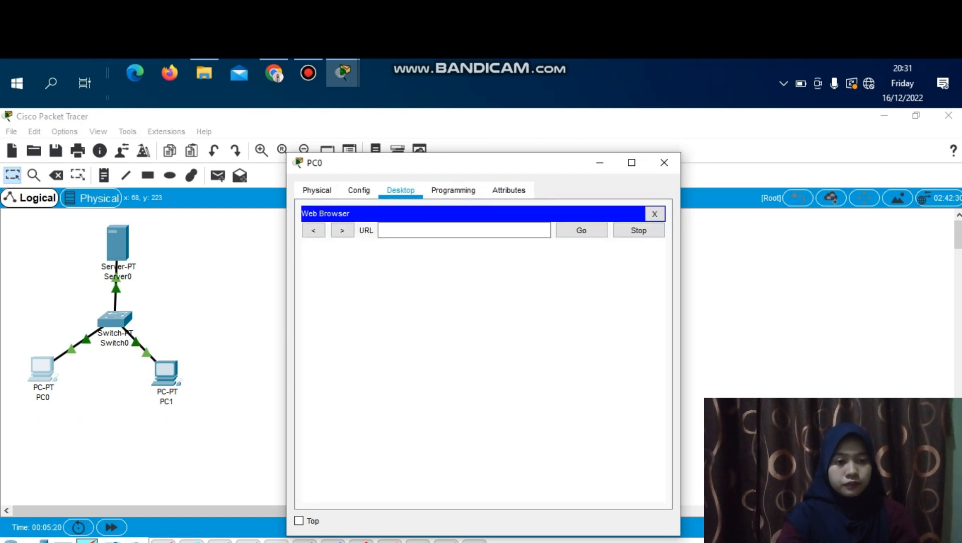
left_click(464, 230)
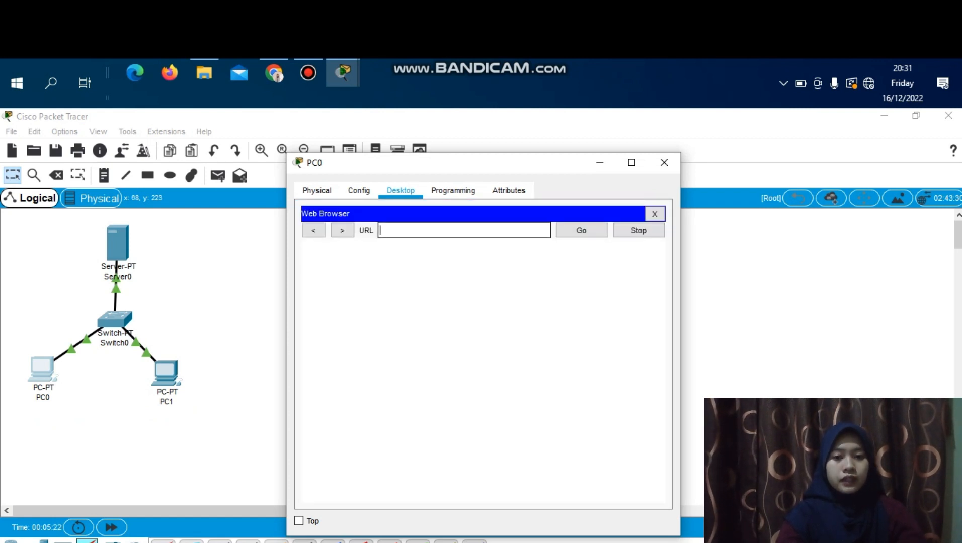
type("192.168")
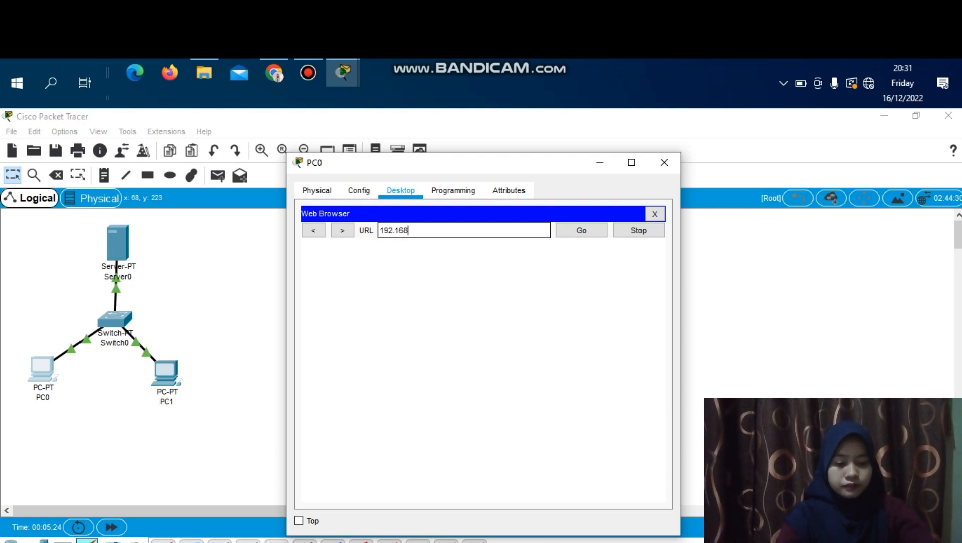
type(".1.1")
key("Return")
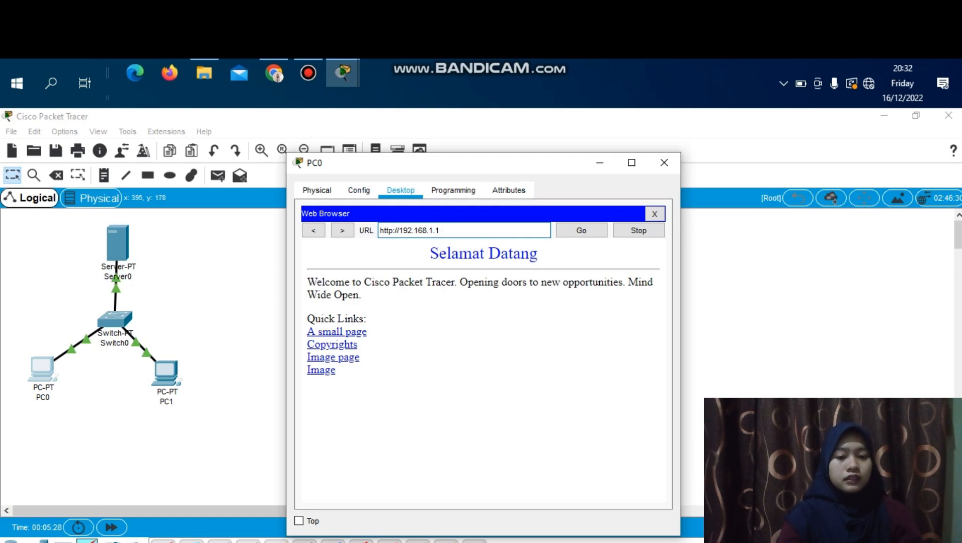
left_click(665, 162)
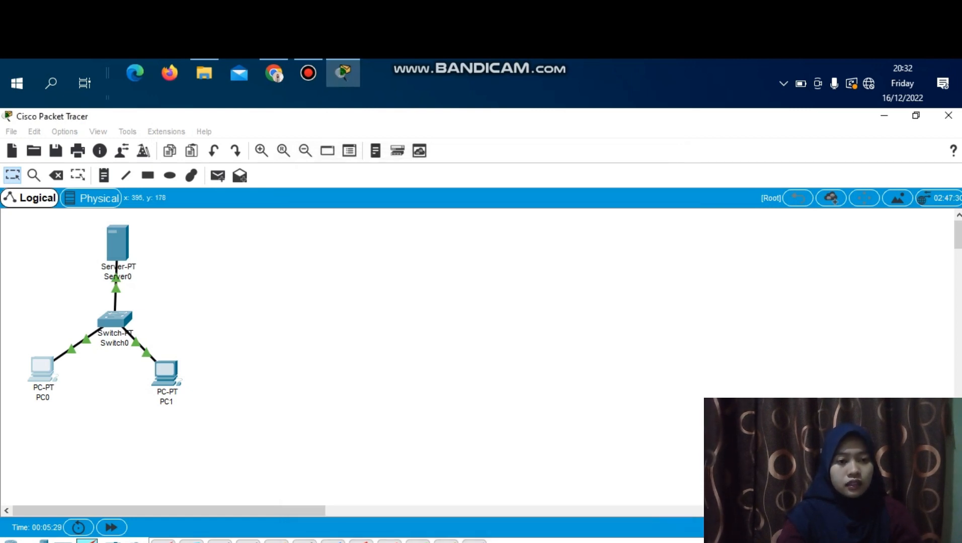
Load 192.168.1.1 in PC1's web browser to test HTTP access to Server0, and minimize PC1's window
left_click(166, 373)
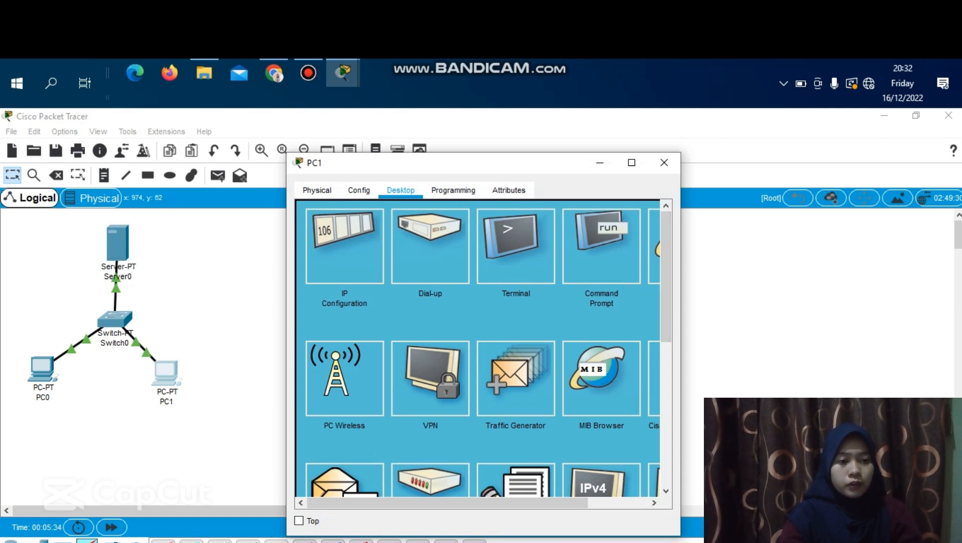
left_click(655, 246)
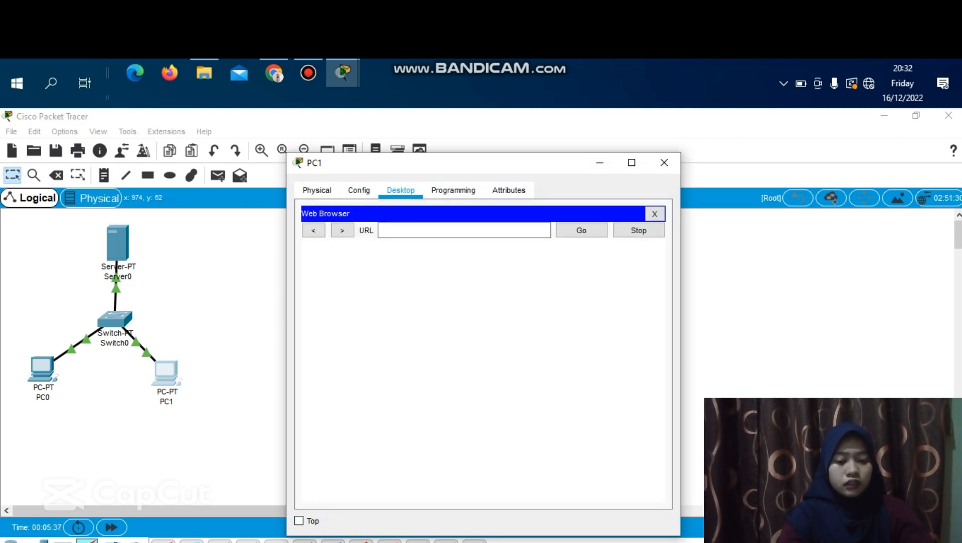
left_click(464, 230)
type("19")
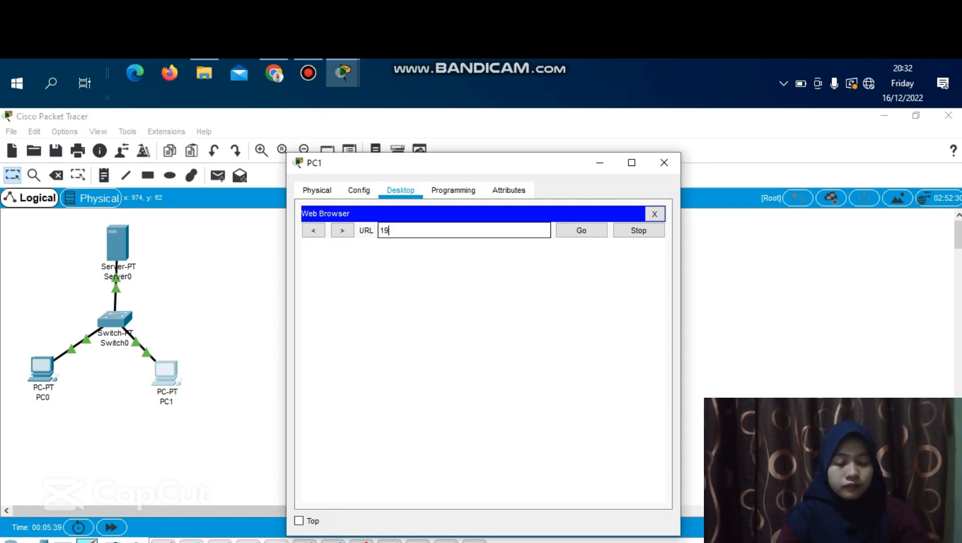
type("2.168.")
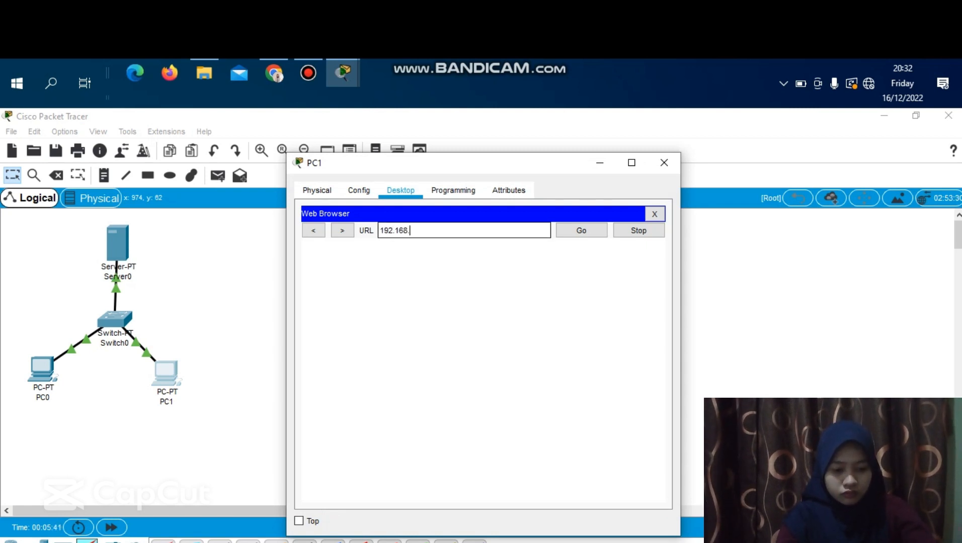
type("1.1")
key("Return")
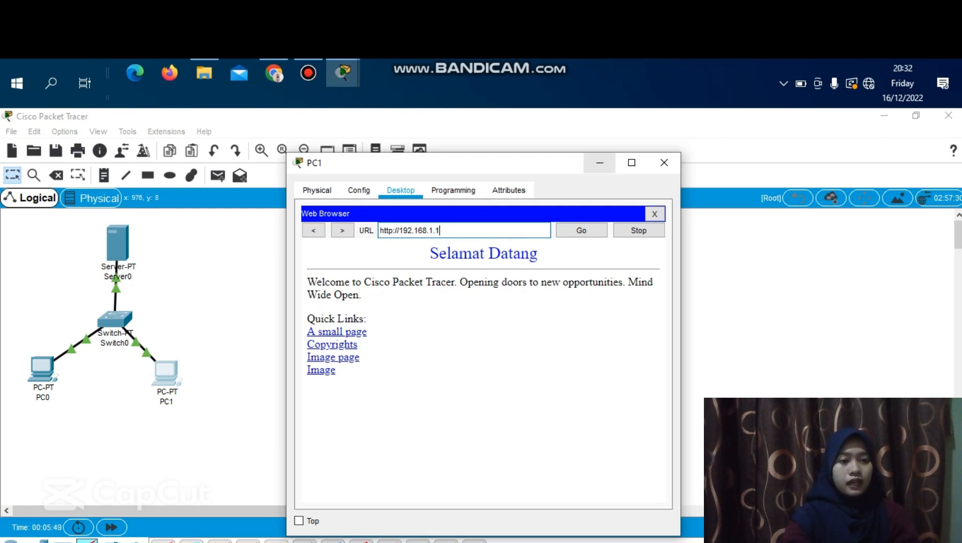
left_click(599, 163)
Switch to Chrome to read the access point network task in the lab PDF, and return to the Packet Tracer workspace
left_click(274, 73)
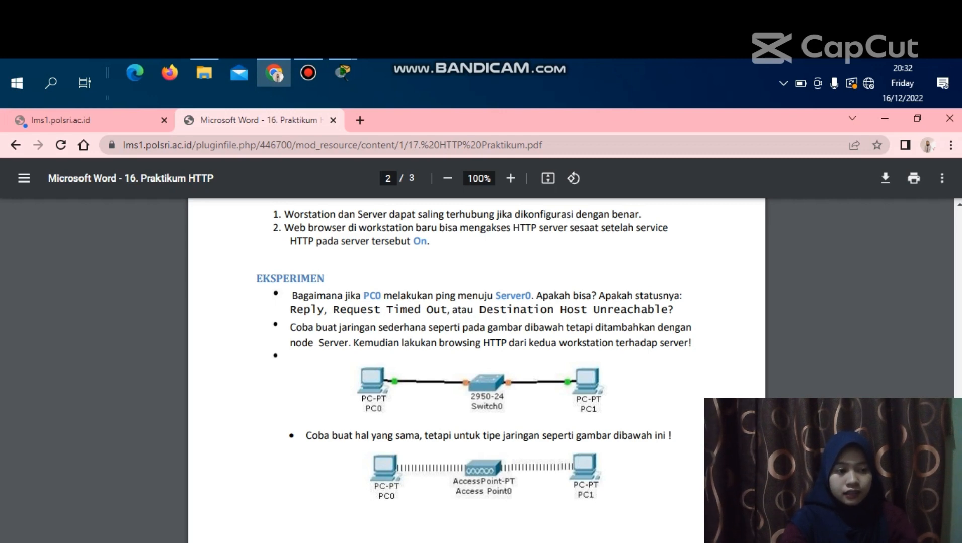
scroll(476, 352, "down", 3)
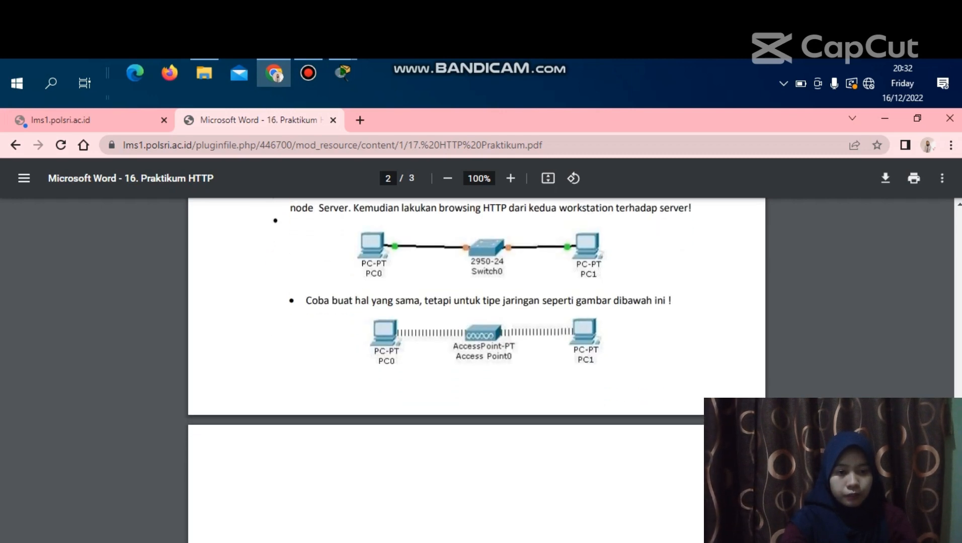
scroll(476, 312, "up", 1)
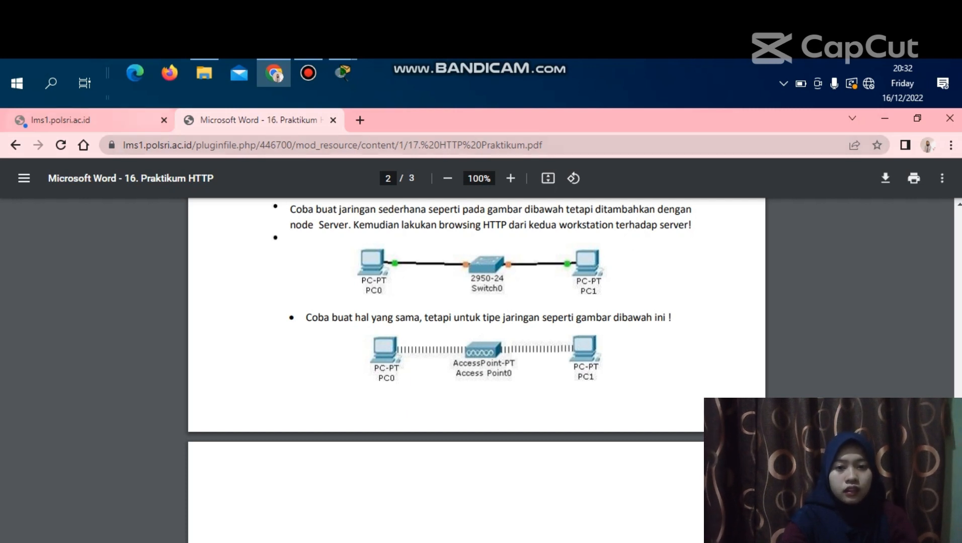
mouse_move(343, 75)
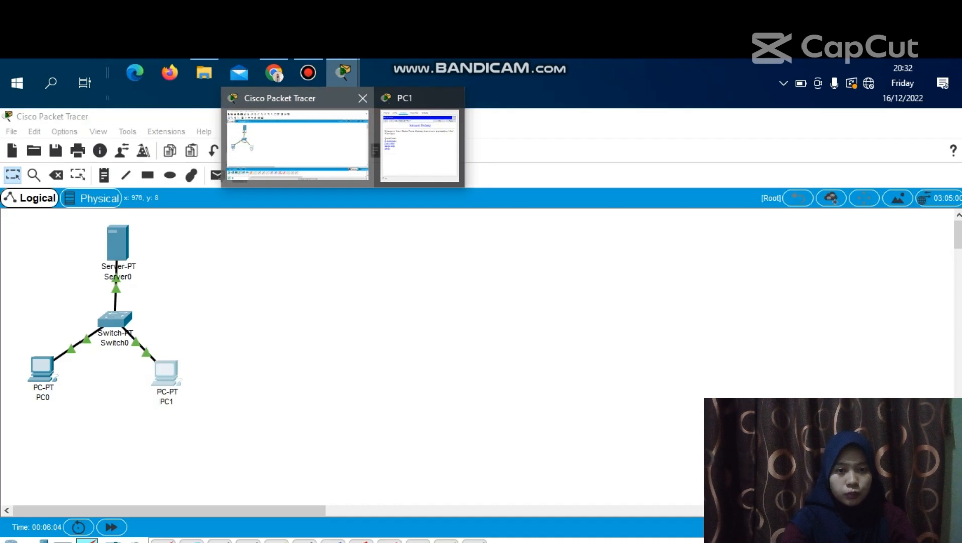
left_click(297, 135)
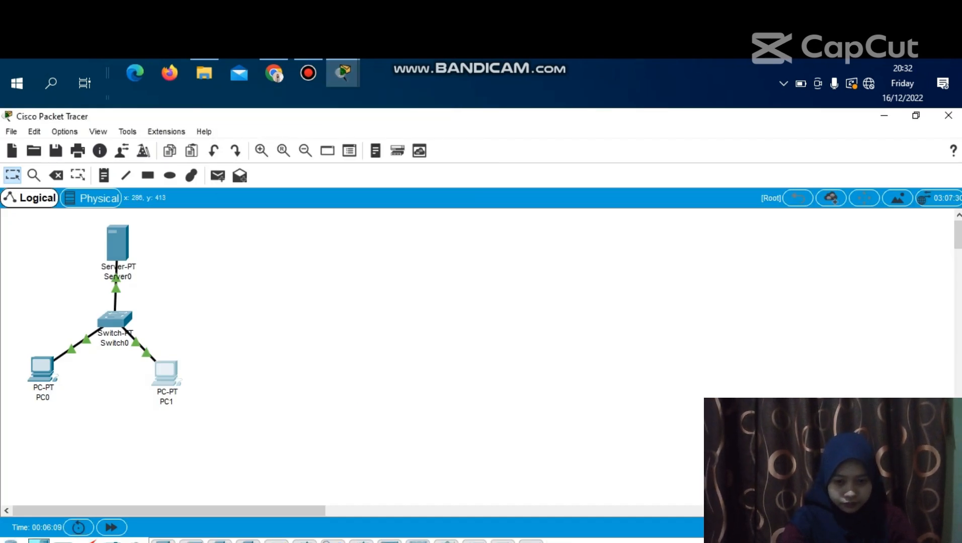
Add two more PCs side by side to the right of the switched network, with a new Server-PT well above and between them
left_click(163, 542)
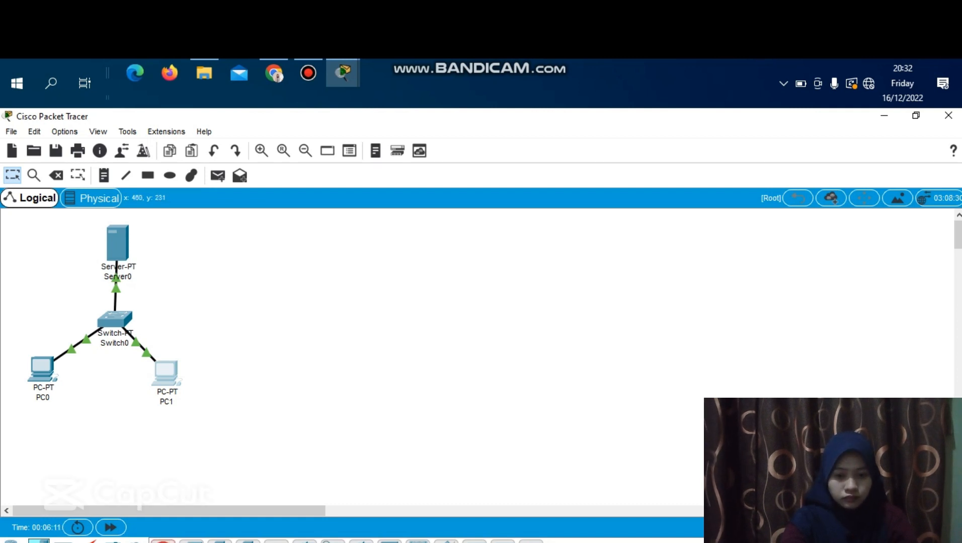
left_click(326, 373)
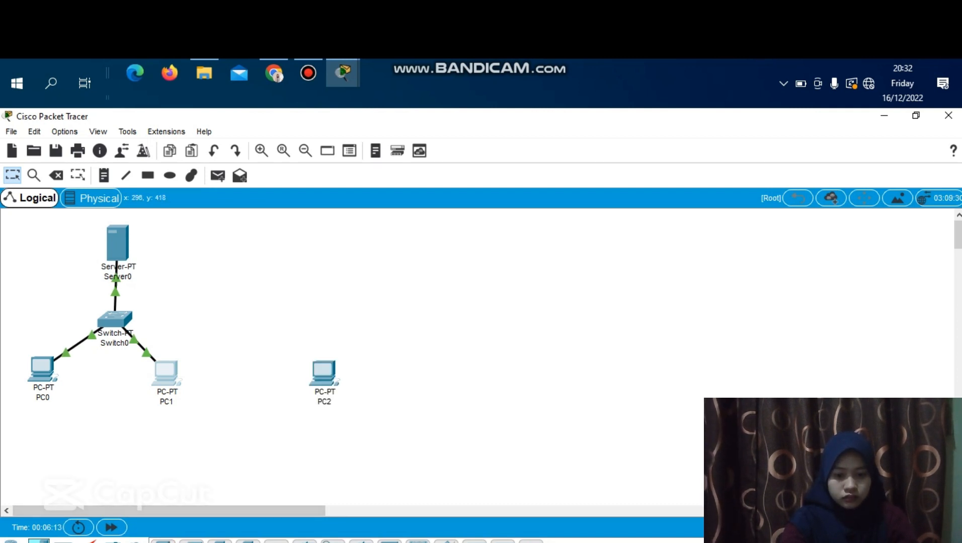
left_click(462, 379)
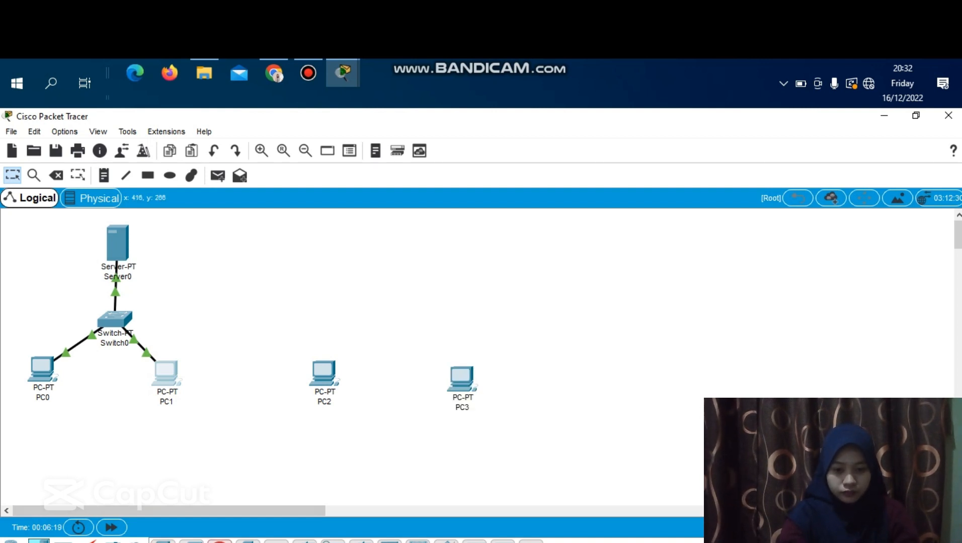
left_click(409, 300)
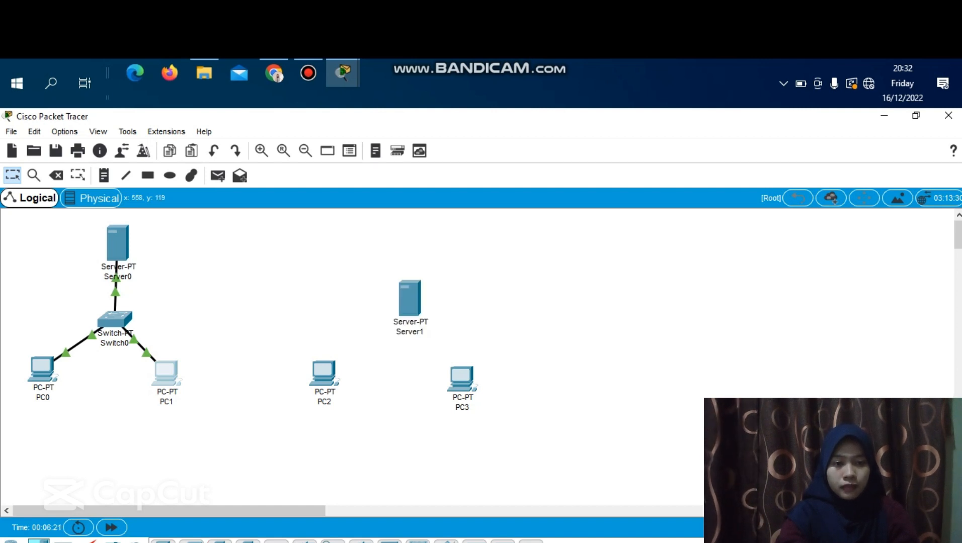
left_click_drag(409, 300, 406, 228)
left_click_drag(407, 323, 124, 503)
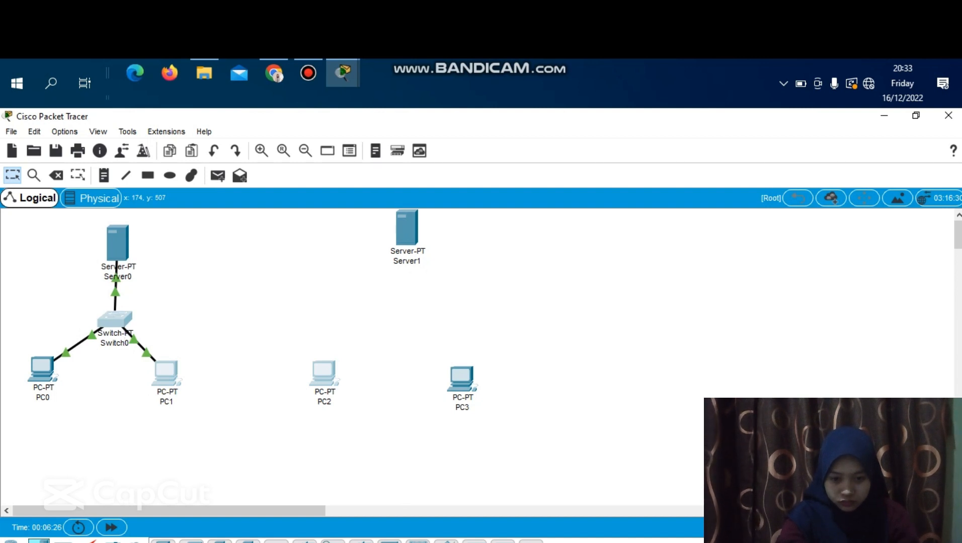
Place a Switch-PT below Server1, between it and the PC2 and PC3 pair
left_click(13, 542)
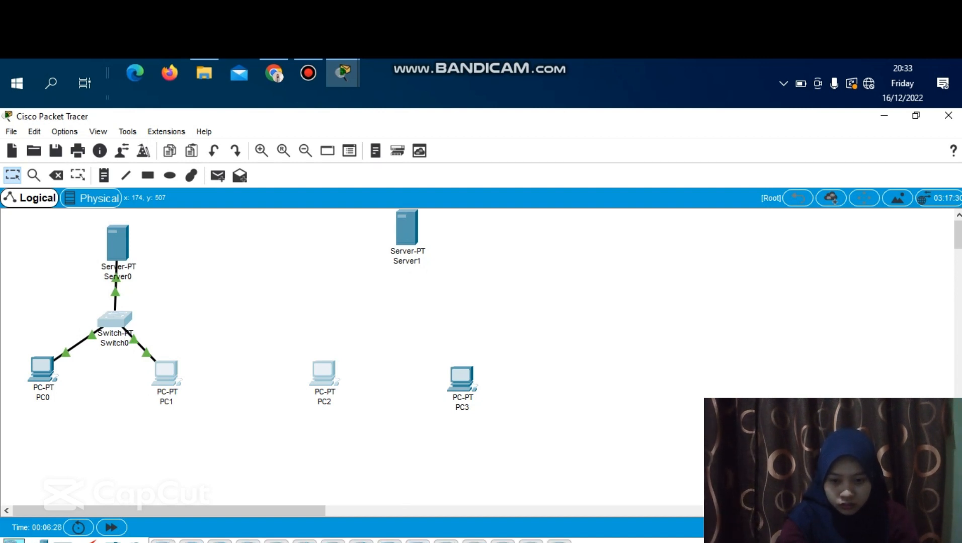
left_click(39, 542)
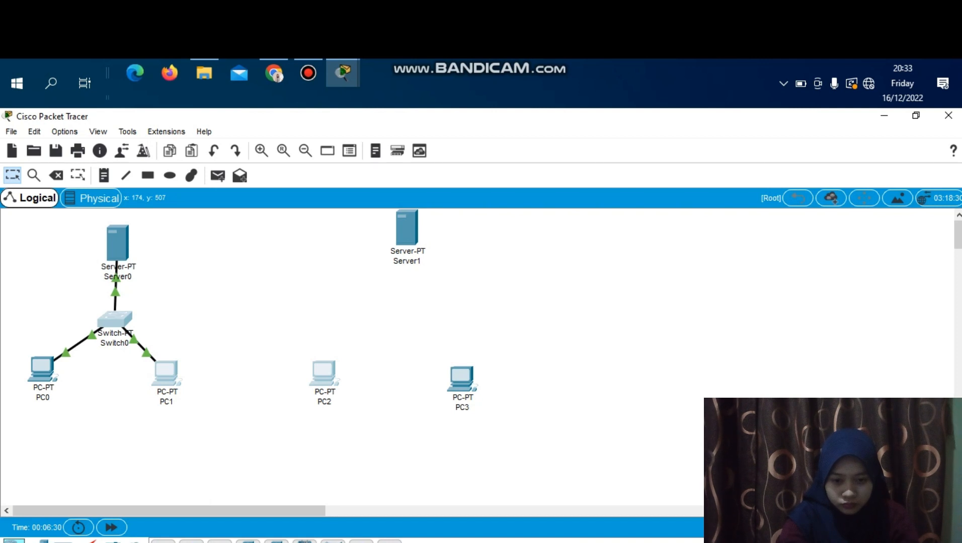
left_click(401, 300)
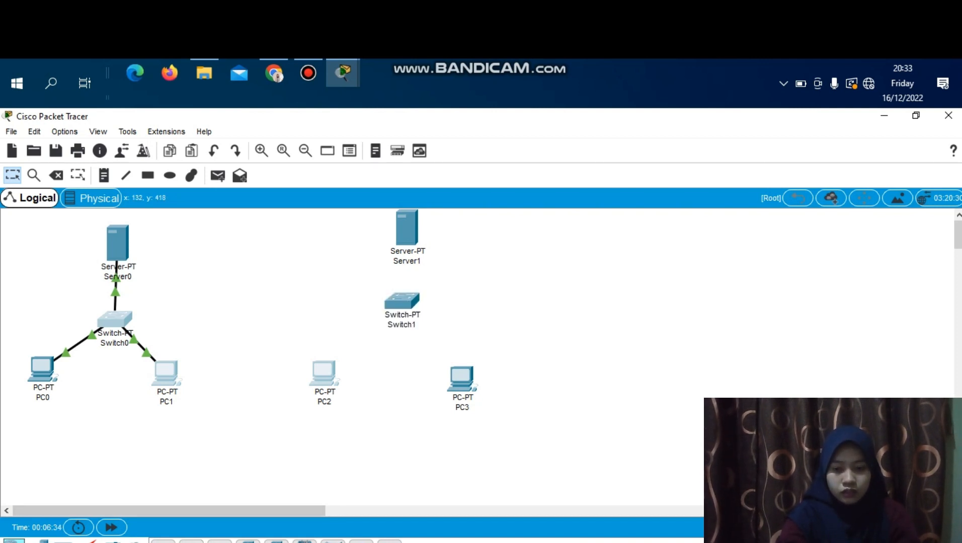
left_click(39, 542)
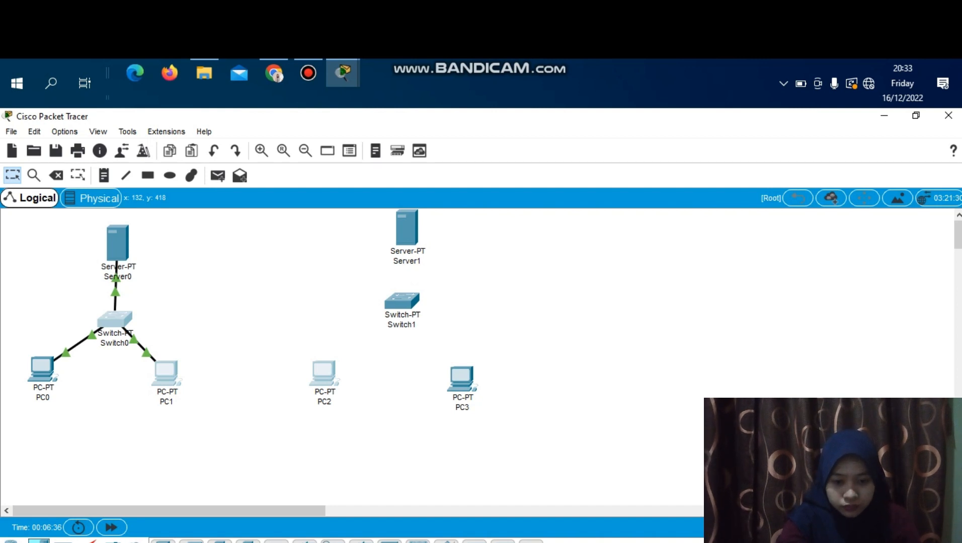
Place an AccessPoint-PT-N directly below Switch1, between PC2 and PC3
left_click(14, 542)
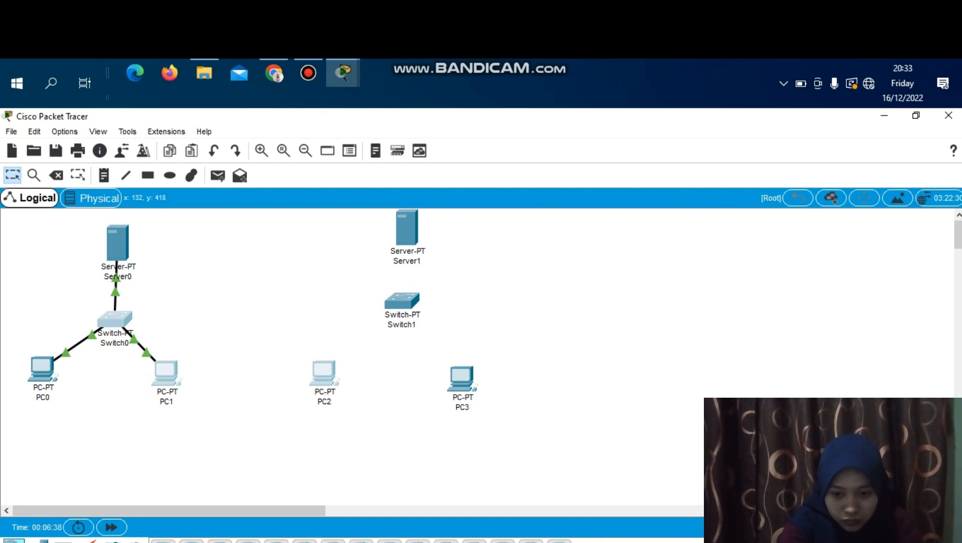
left_click(63, 542)
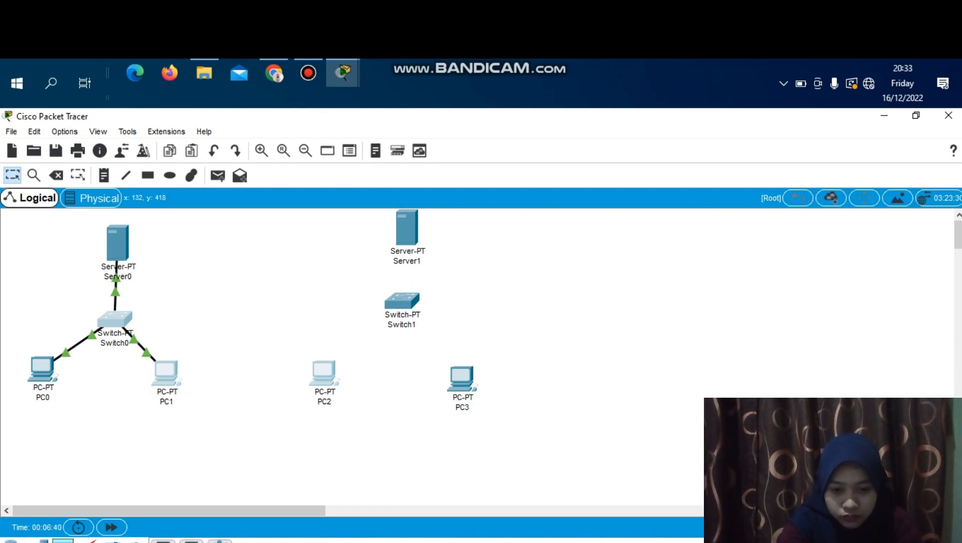
left_click(14, 542)
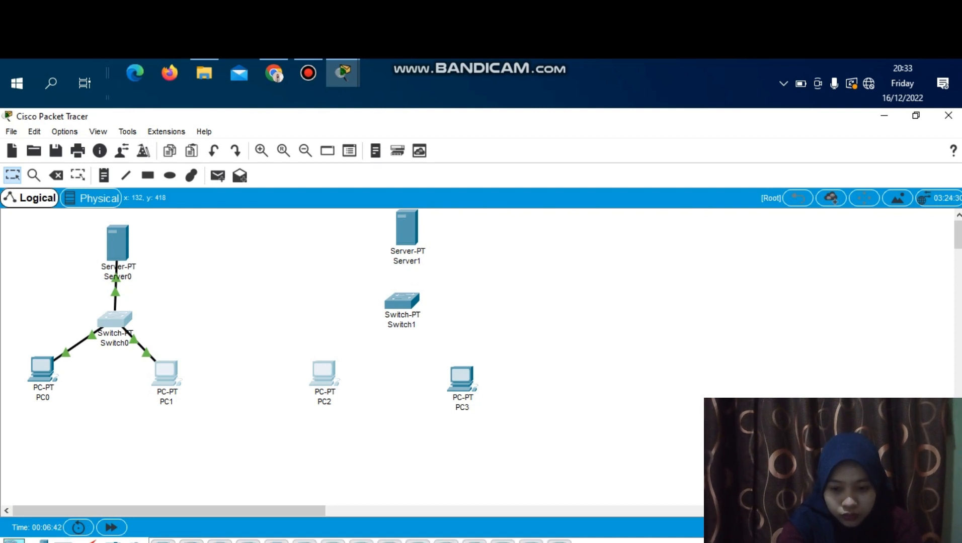
left_click(64, 542)
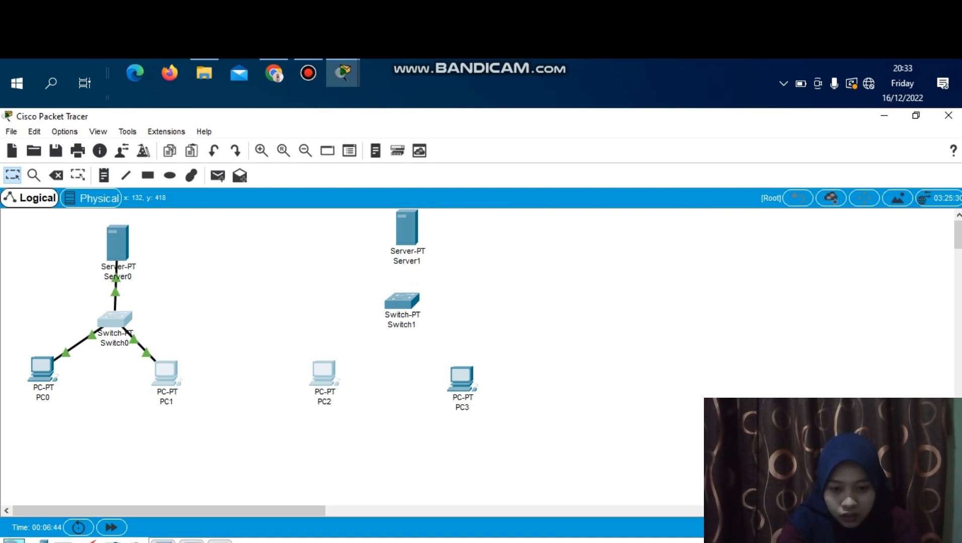
left_click(89, 542)
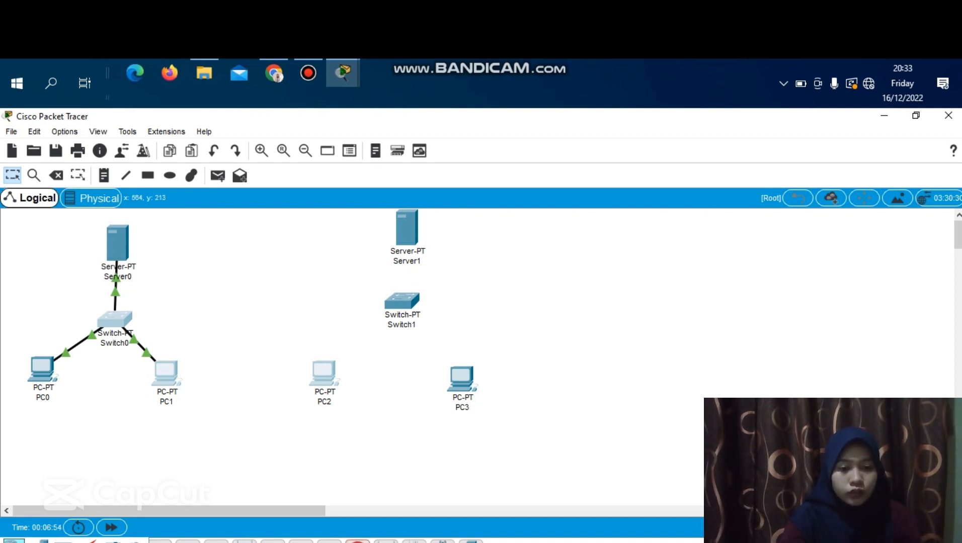
left_click(399, 360)
Move PC2 and PC3 down so they sit level with each other, below and to either side of the access point
left_click_drag(317, 377, 318, 395)
left_click_drag(462, 378, 470, 407)
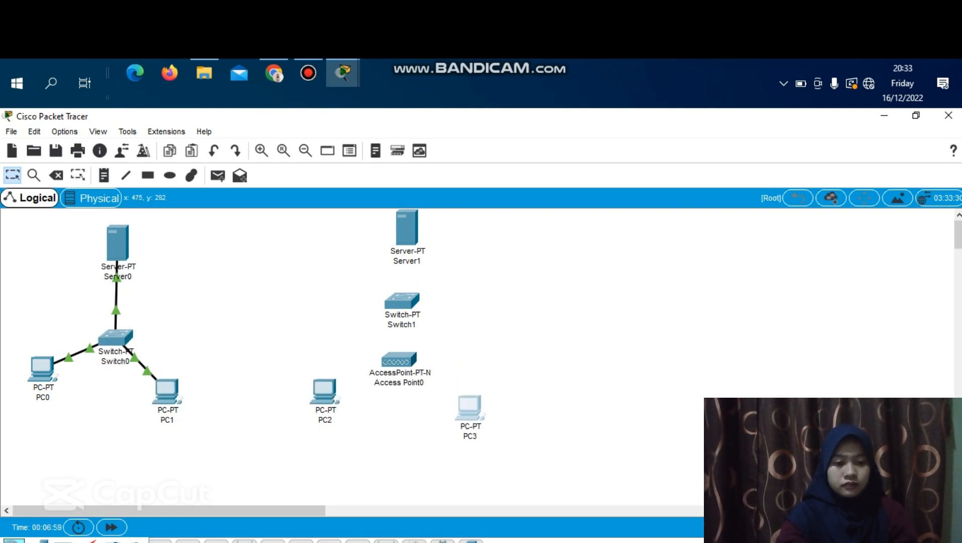
left_click_drag(313, 388, 312, 405)
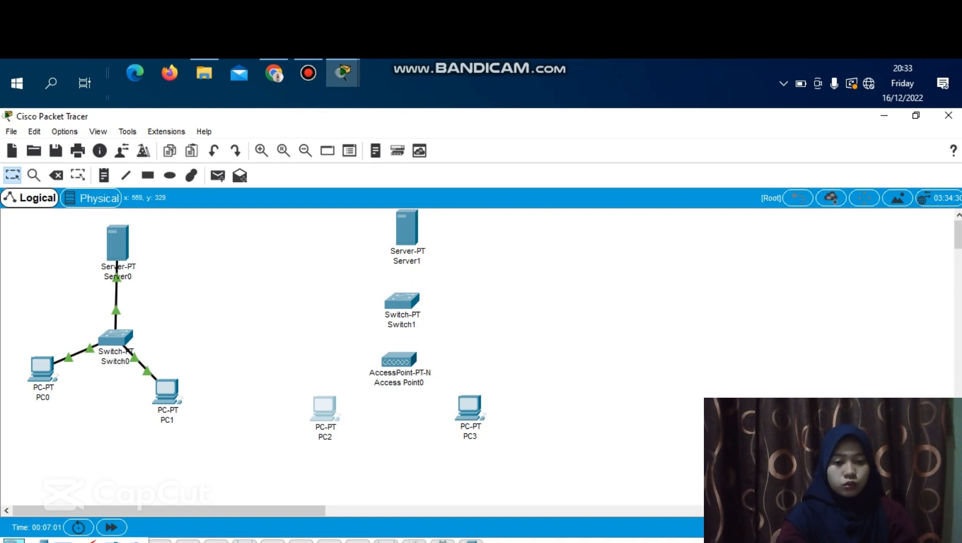
mouse_move(404, 442)
left_mouse_down()
mouse_move(403, 368)
mouse_move(403, 426)
left_mouse_up()
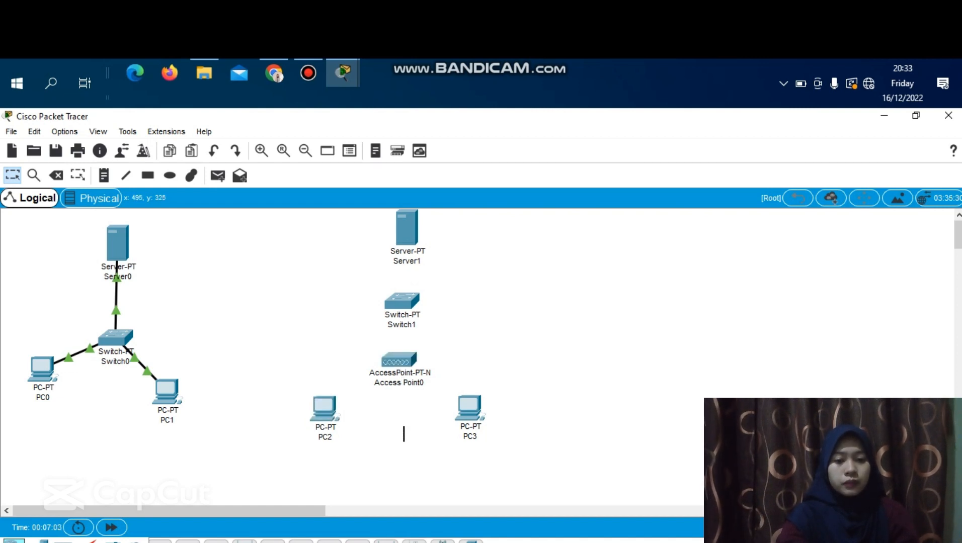
Replace PC2's Ethernet module with the WMP300N wireless module while it is powered off, power it back on, and close its window
left_click(325, 408)
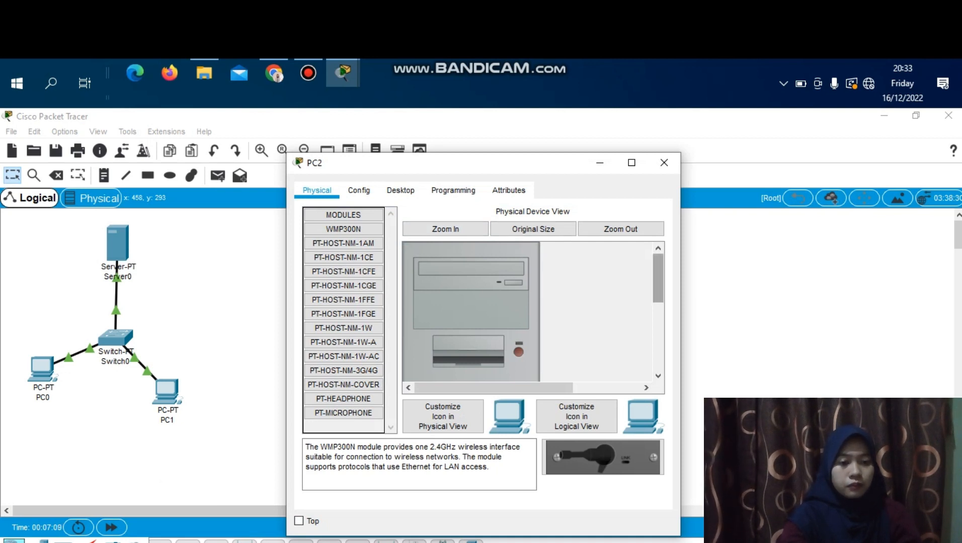
left_click_drag(658, 278, 658, 347)
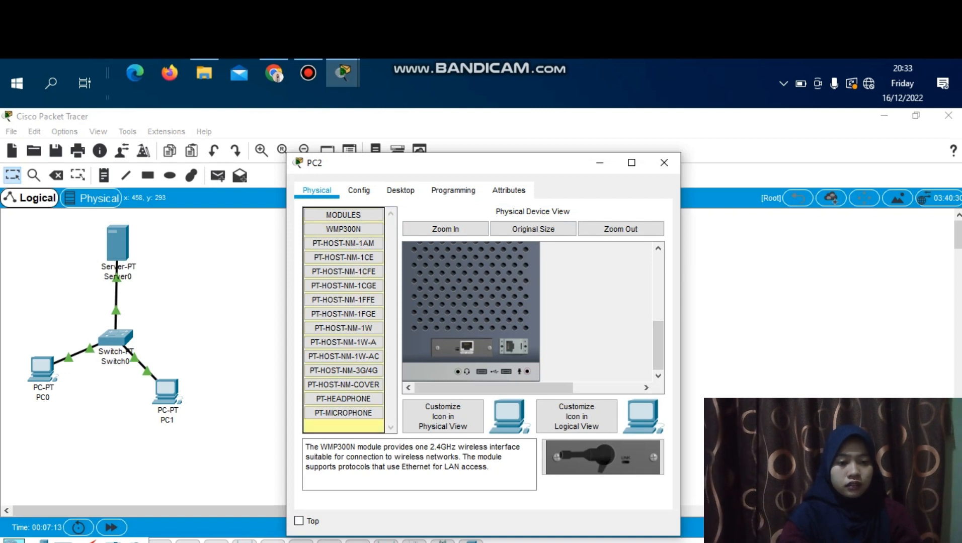
left_click_drag(461, 347, 347, 342)
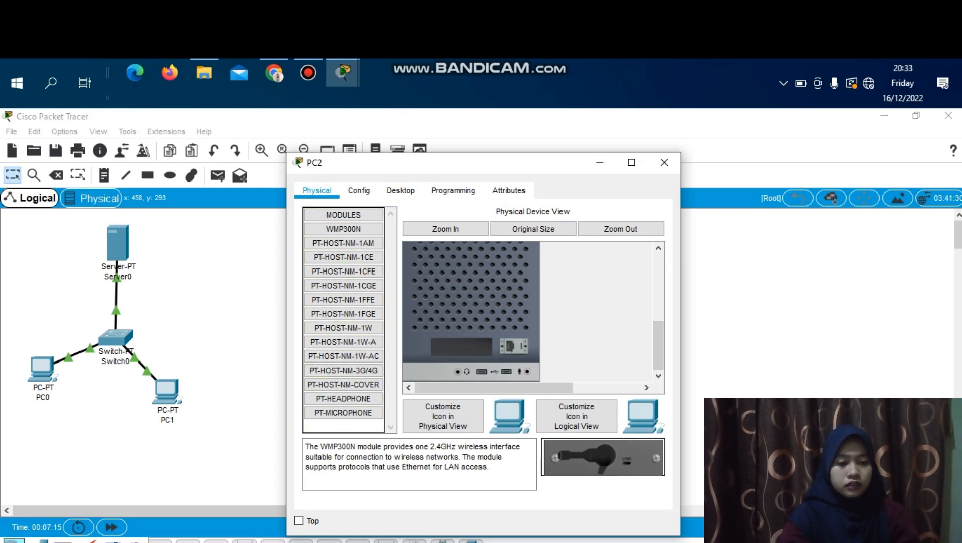
left_click_drag(586, 456, 462, 348)
scroll(470, 312, "up", 5)
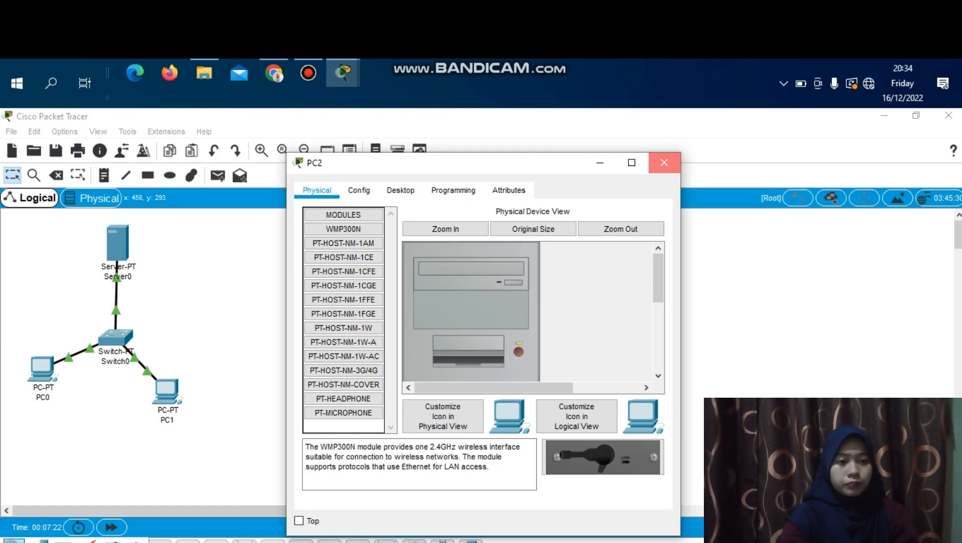
left_click(665, 163)
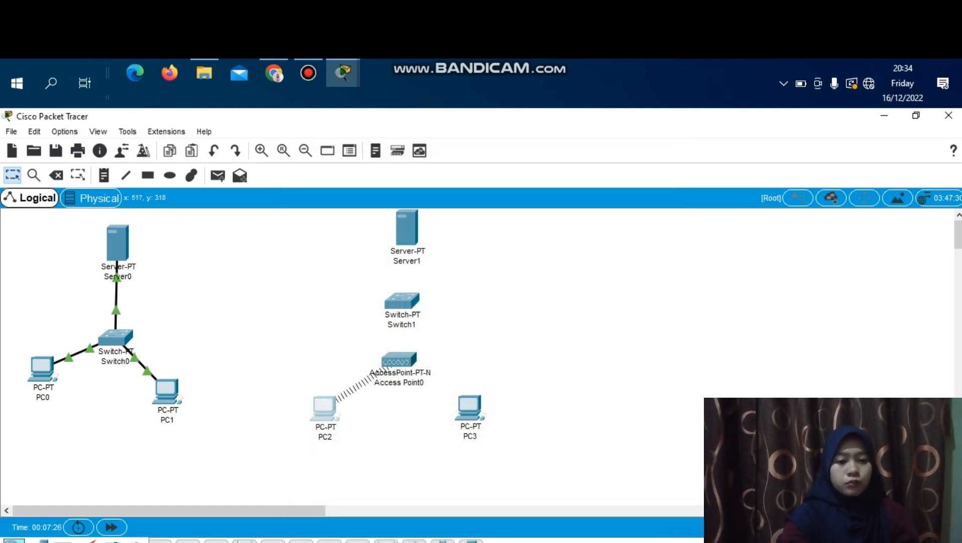
Swap PC3's Ethernet module for the WMP300N wireless module with the power off, switch PC3 back on, and close its window
left_click(471, 410)
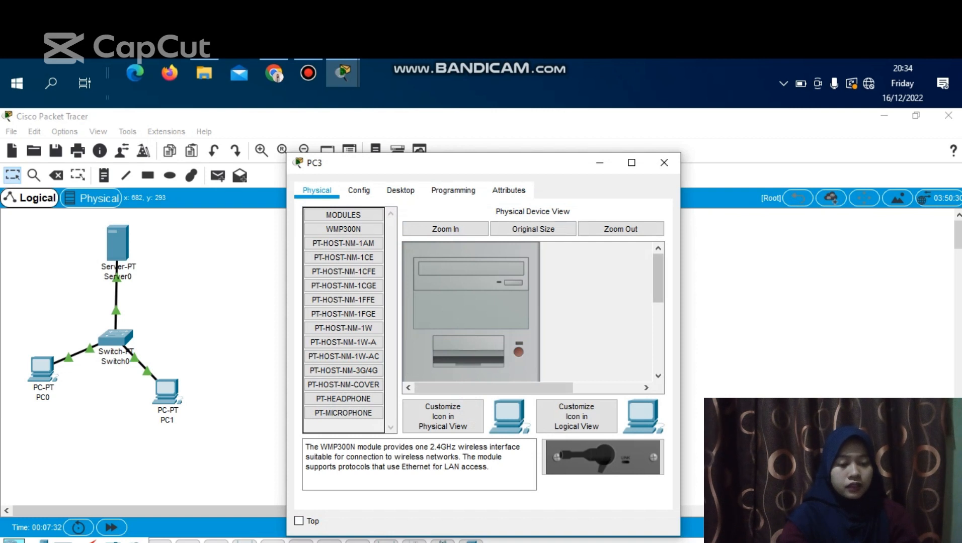
left_click_drag(658, 278, 658, 314)
scroll(470, 311, "down", 3)
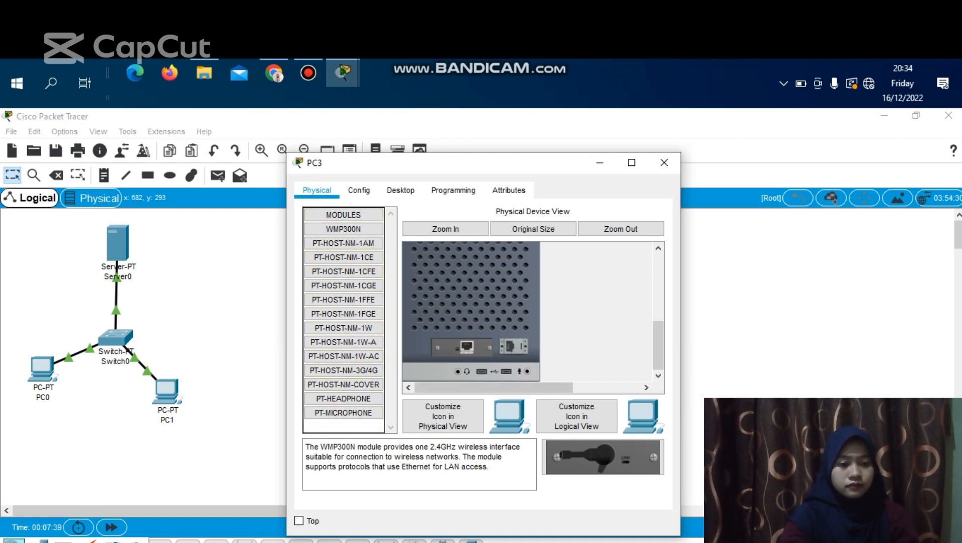
left_click_drag(462, 348, 345, 342)
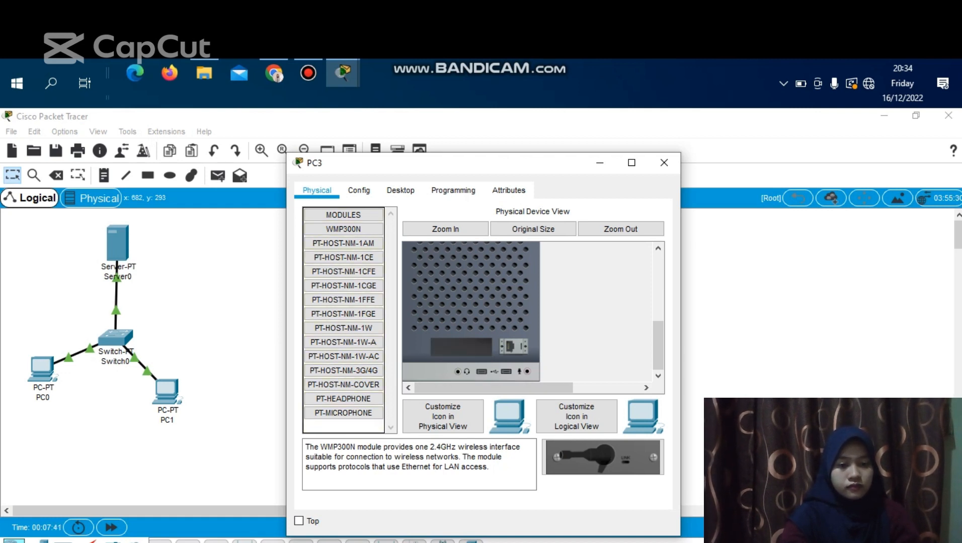
left_click(603, 457)
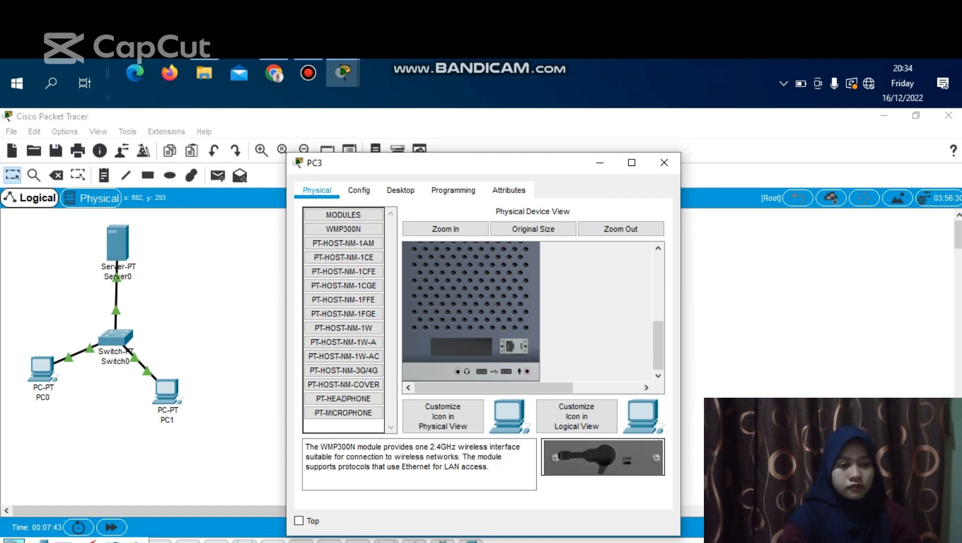
left_click_drag(603, 458, 462, 347)
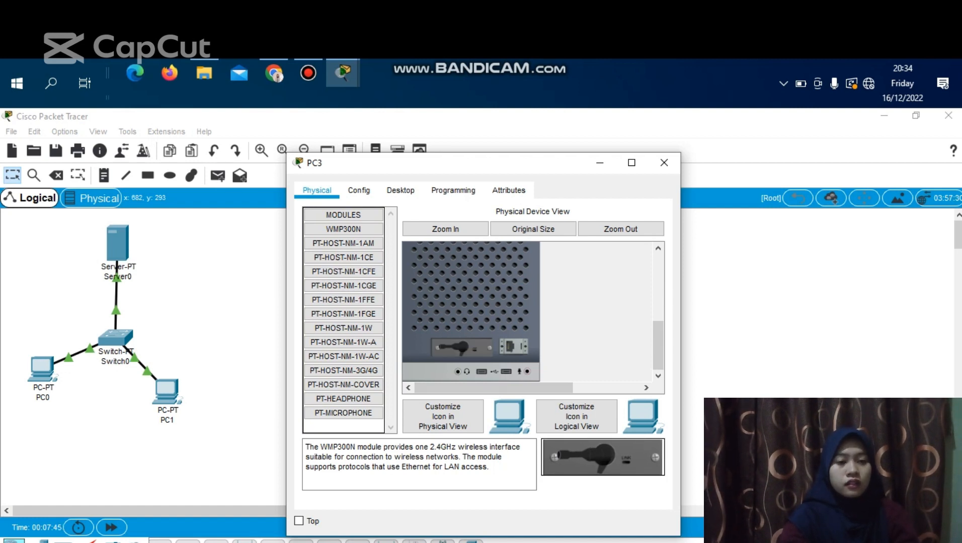
left_click_drag(658, 346, 658, 276)
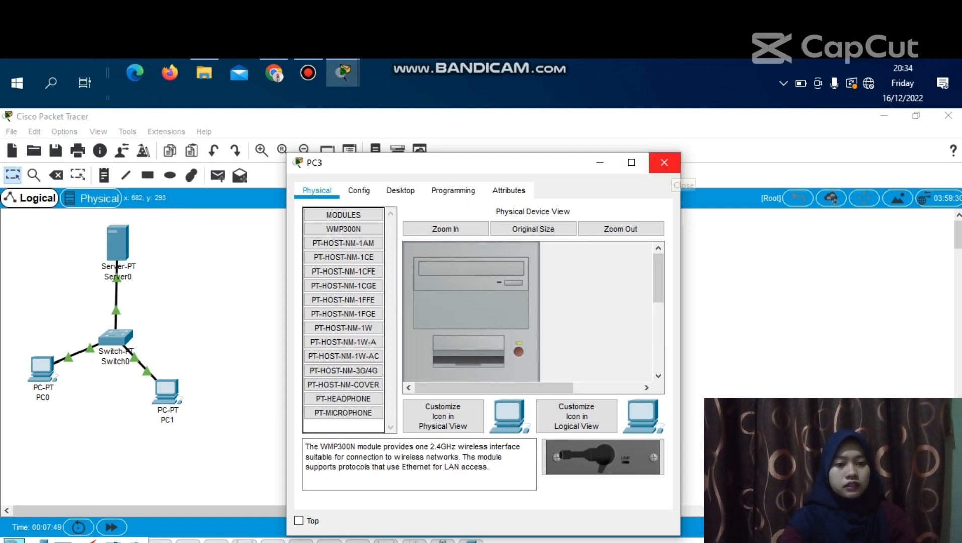
left_click(664, 163)
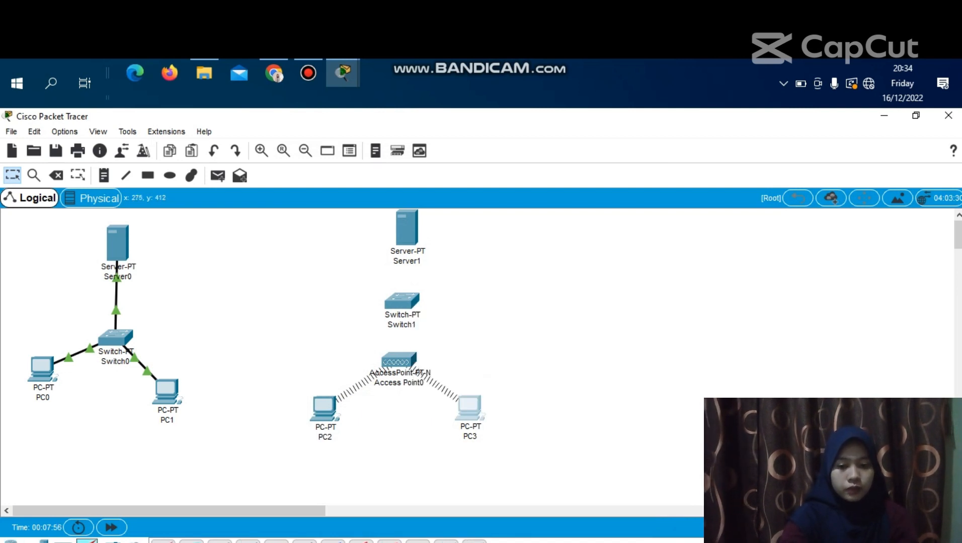
Cable Access Point0 to Switch1, and Switch1 to Server1
left_click(399, 361)
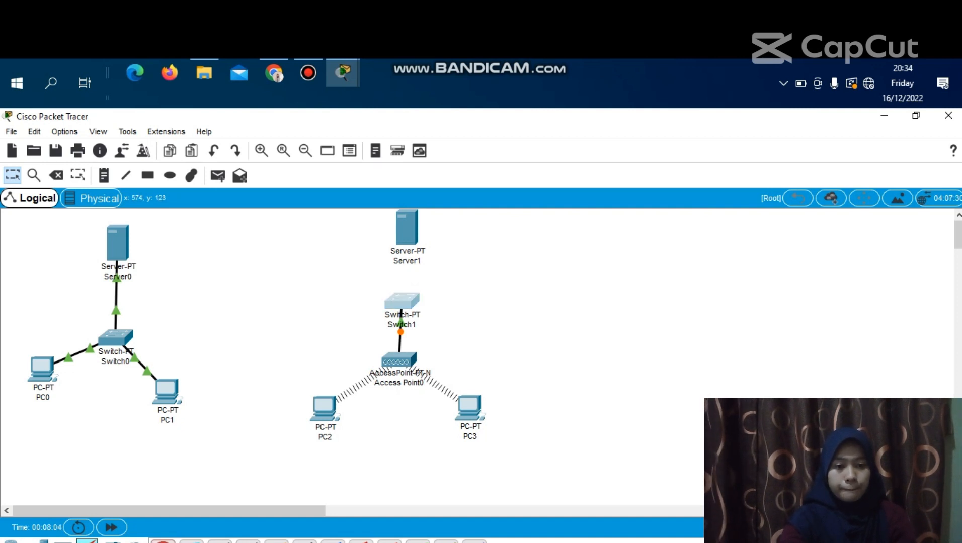
left_click(406, 233)
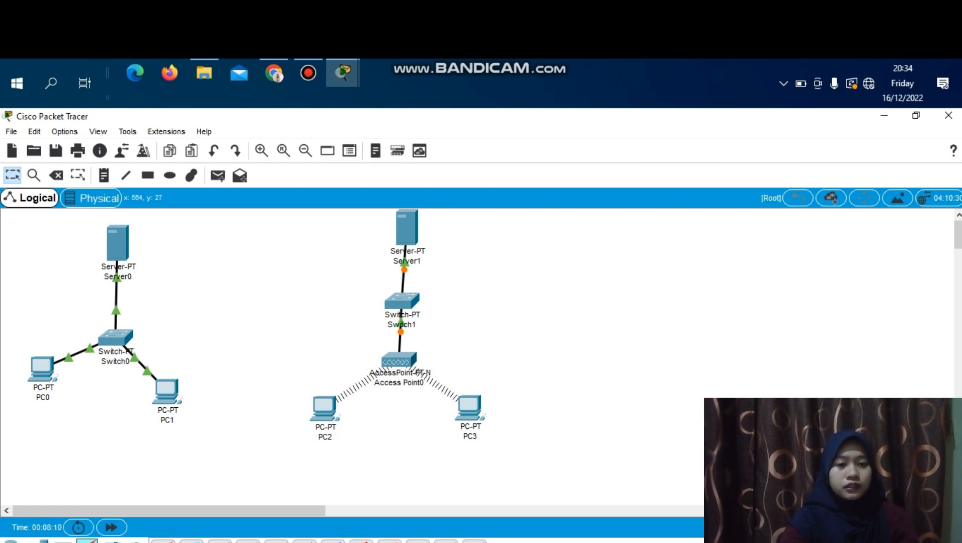
Give Server1 the static IP address 192.168.1.1 with subnet mask 255.255.255.0
left_click(407, 229)
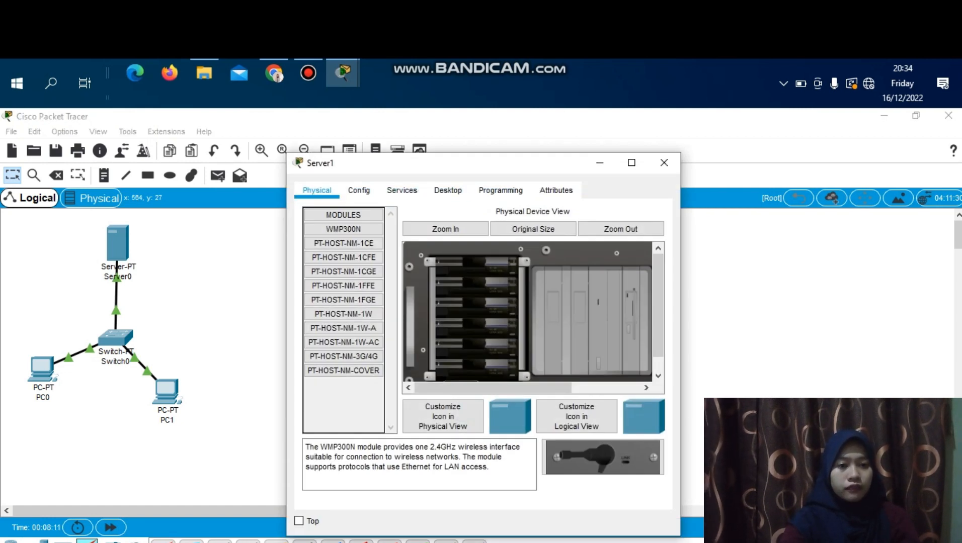
left_click(448, 190)
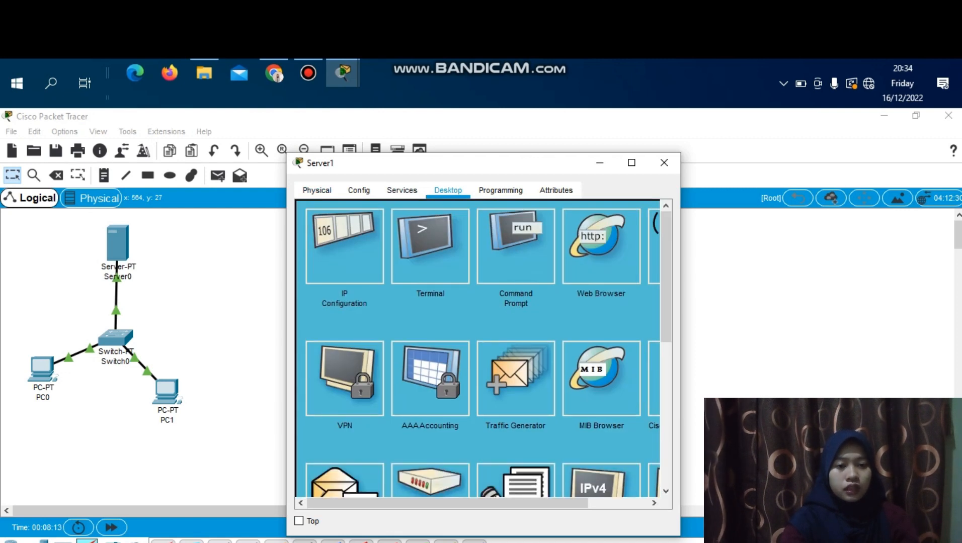
left_click(344, 247)
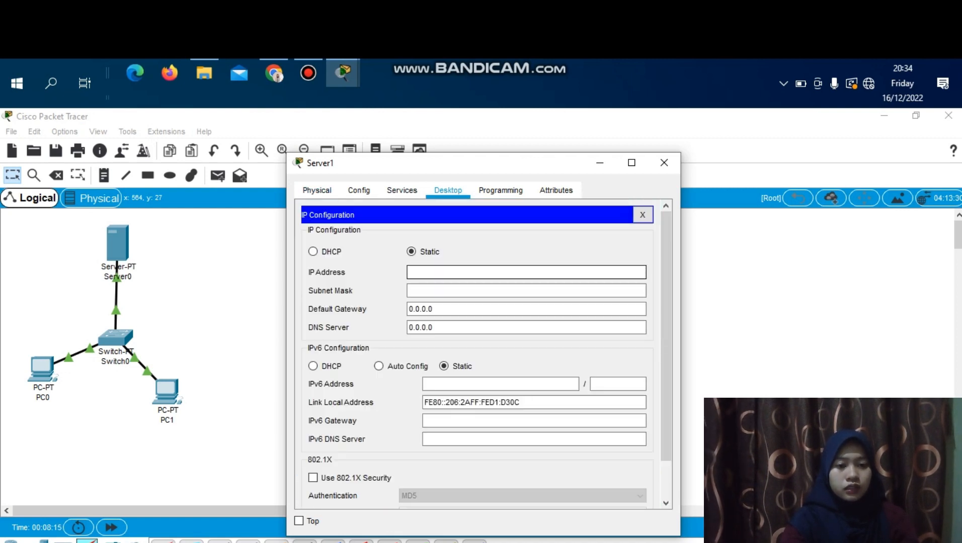
type("192.1")
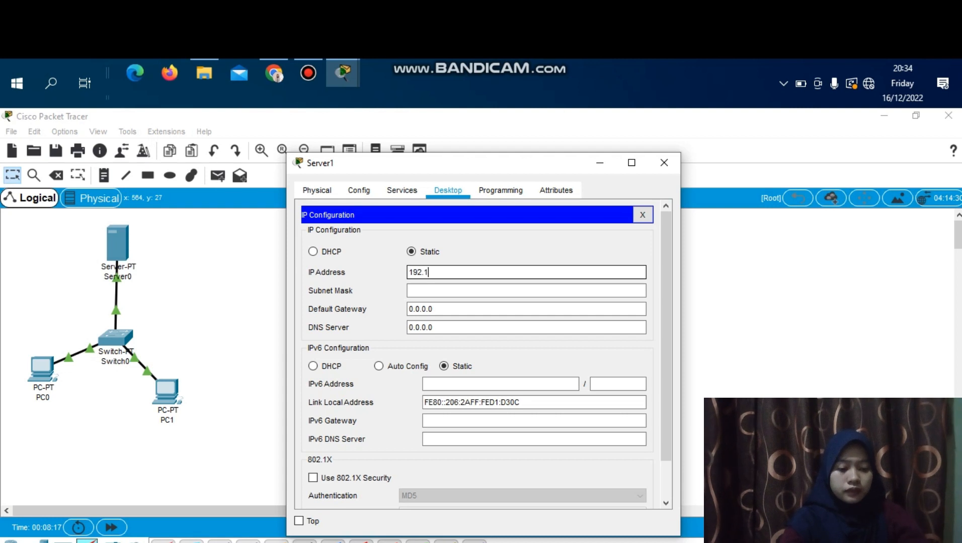
type("68.1.1")
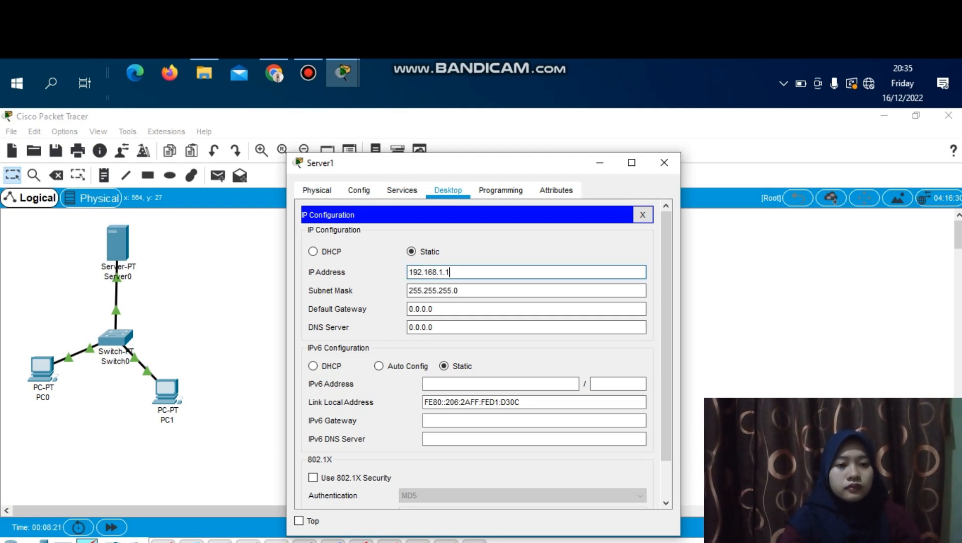
Open Server1's HTTP page index.html for editing and replace the heading text "Cisco Packet Tracer" with "Selamat Datang"
left_click(402, 190)
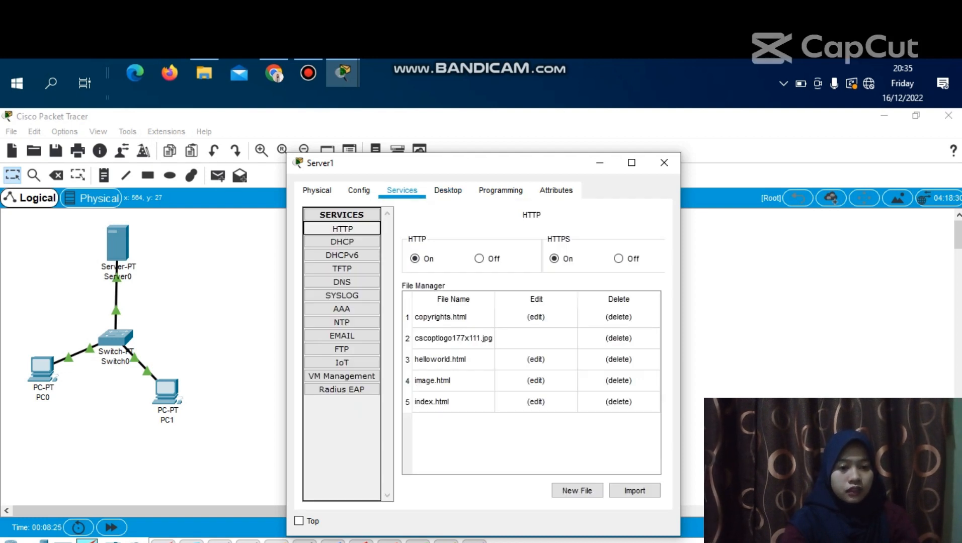
left_click(536, 402)
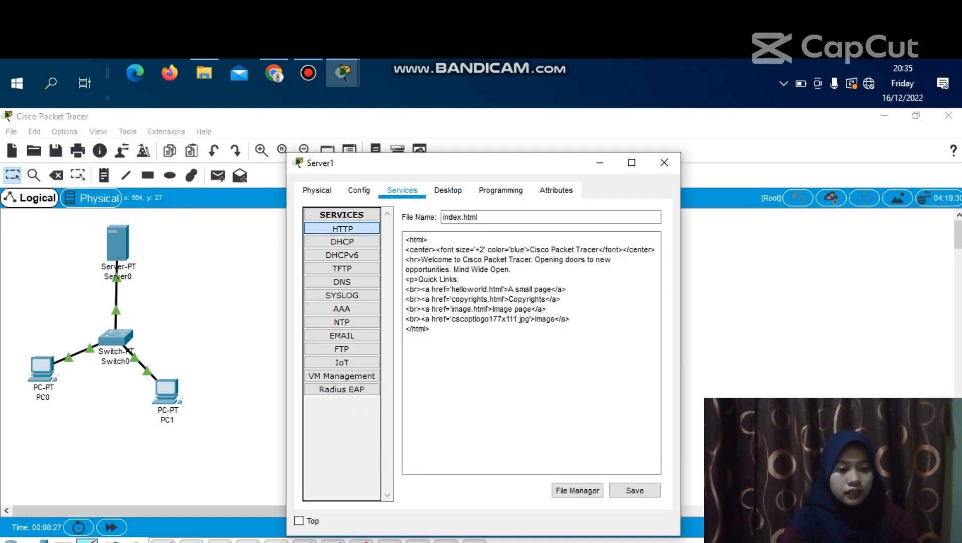
left_click_drag(530, 249, 597, 250)
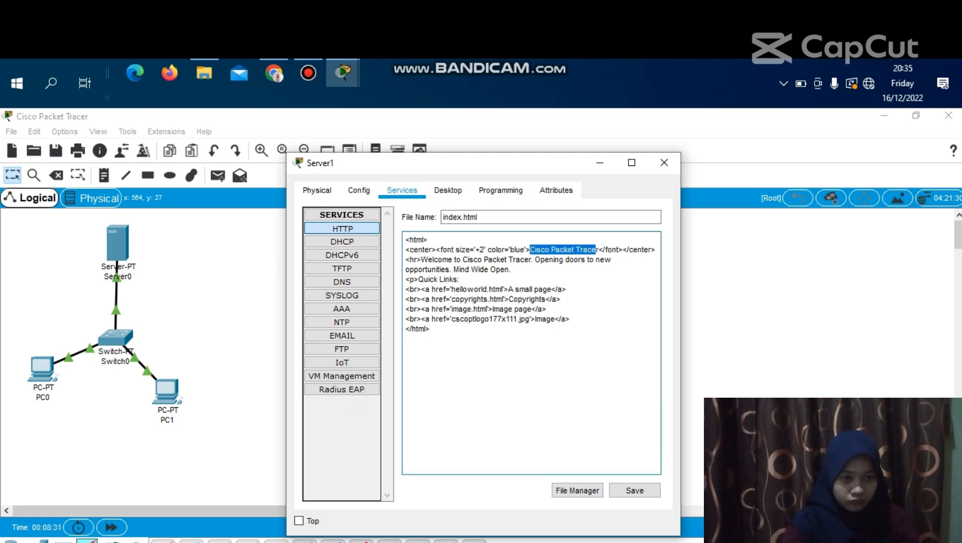
key("BackSpace")
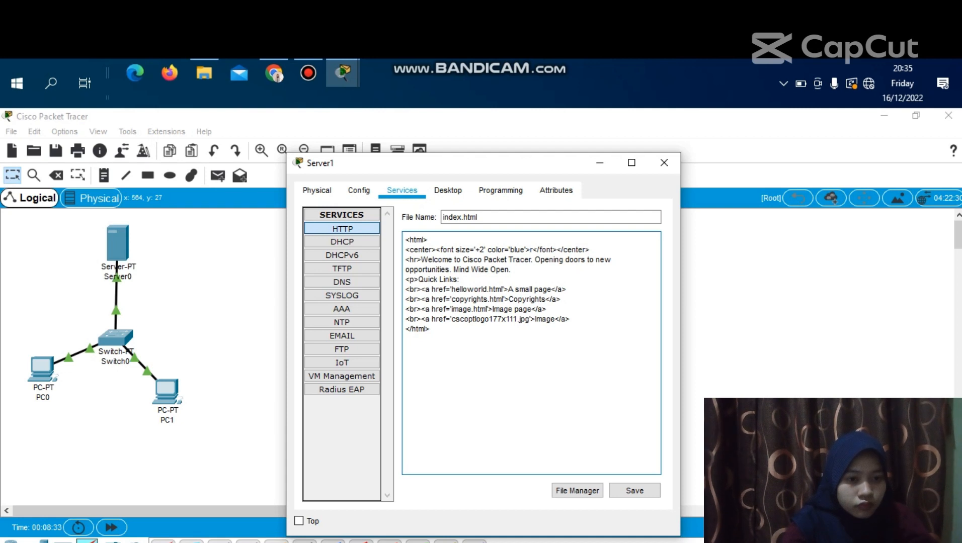
type("Selamat")
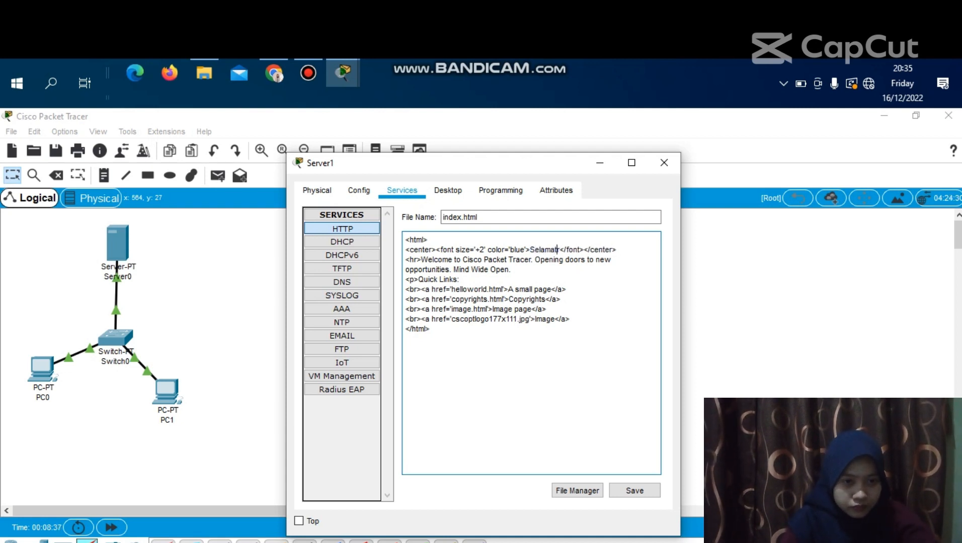
key("BackSpace")
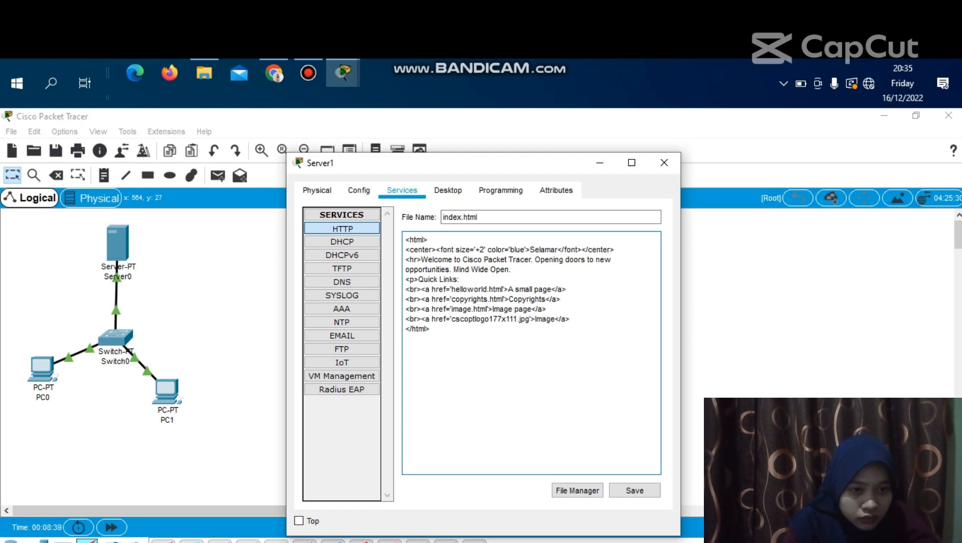
type("t")
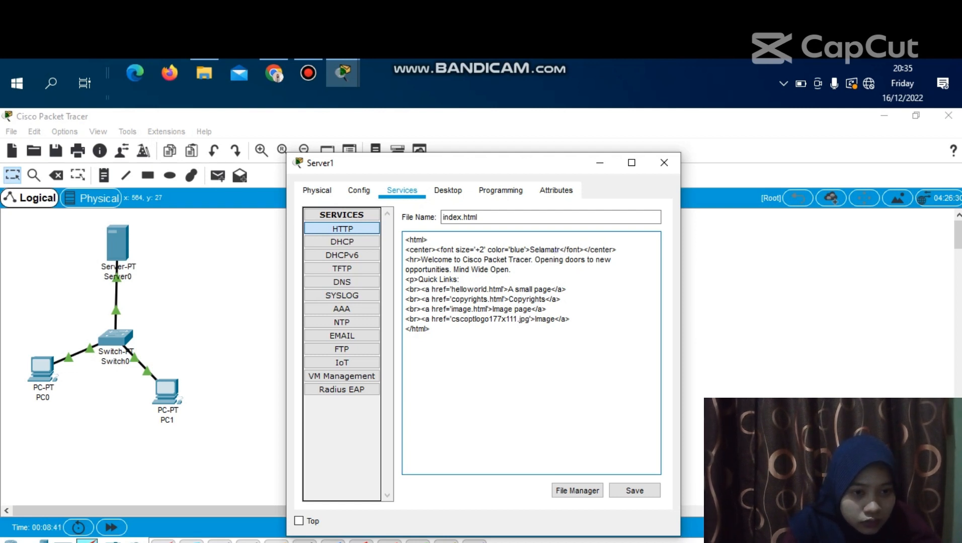
key("BackSpace")
type("D")
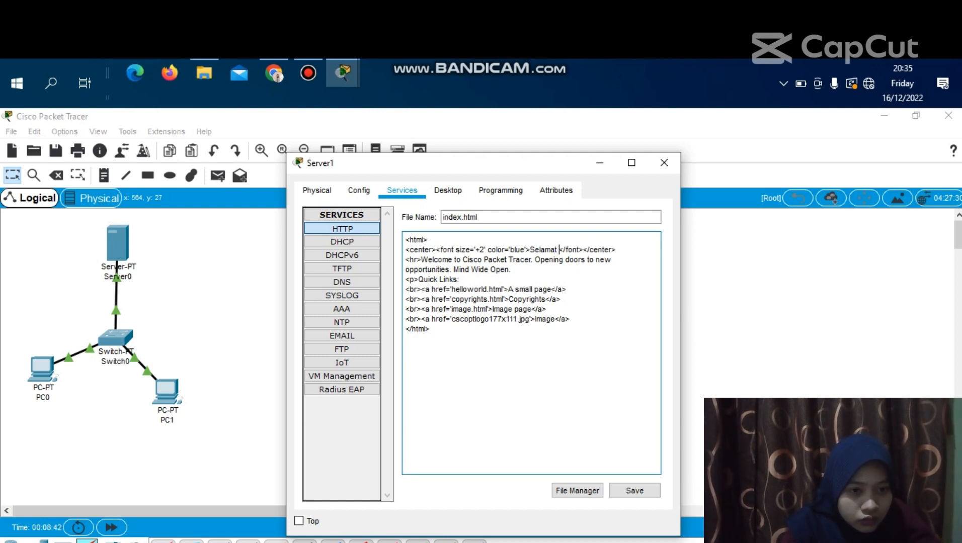
type("atang")
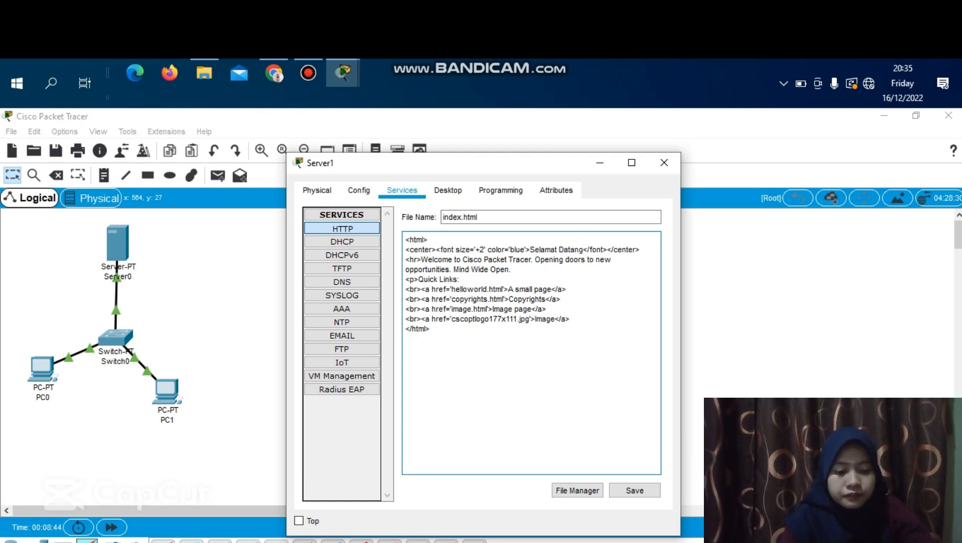
Save the edited index.html over the existing file and close Server1's window
left_click(634, 491)
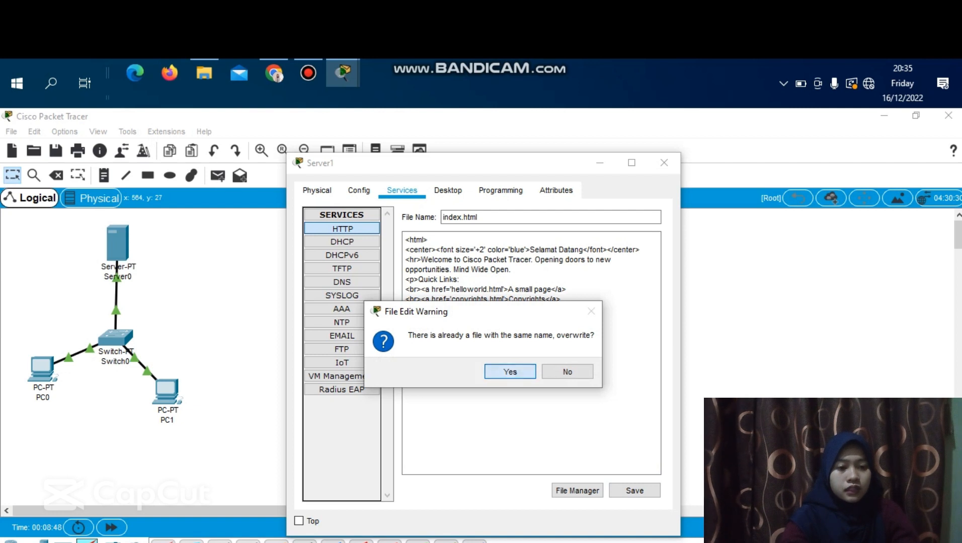
key("Return")
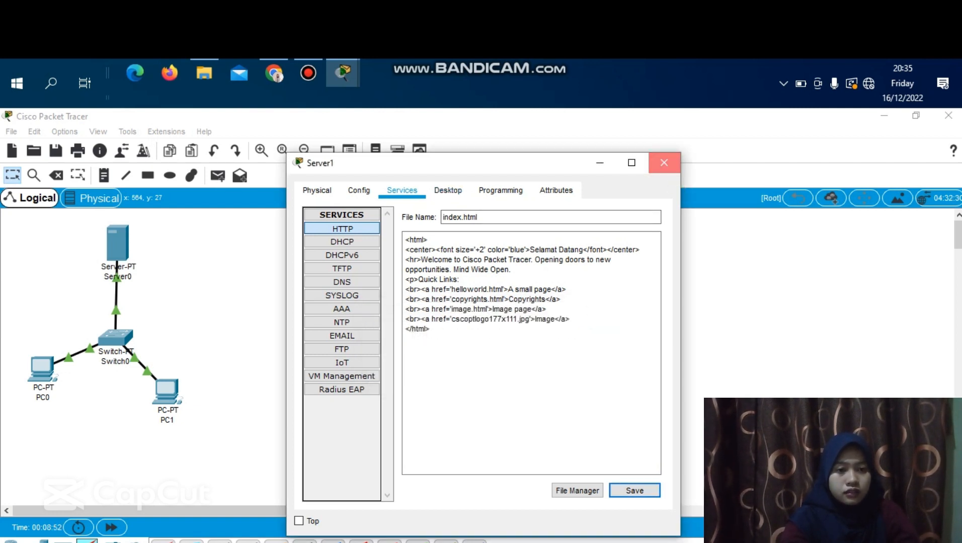
left_click(664, 163)
Give PC2's wireless interface the static IP address 192.168.1.2 with subnet mask 255.255.255.0, and close its window
left_click(325, 409)
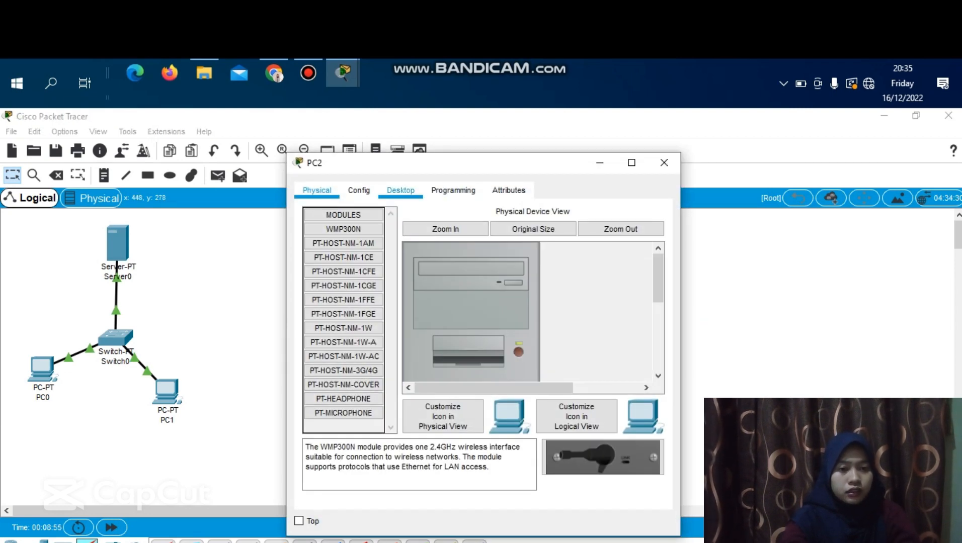
left_click(400, 190)
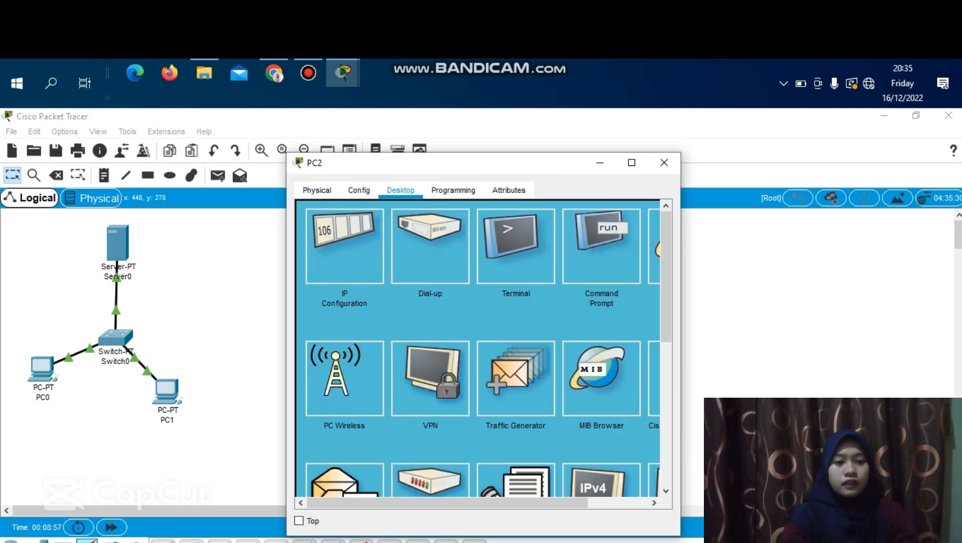
left_click(344, 247)
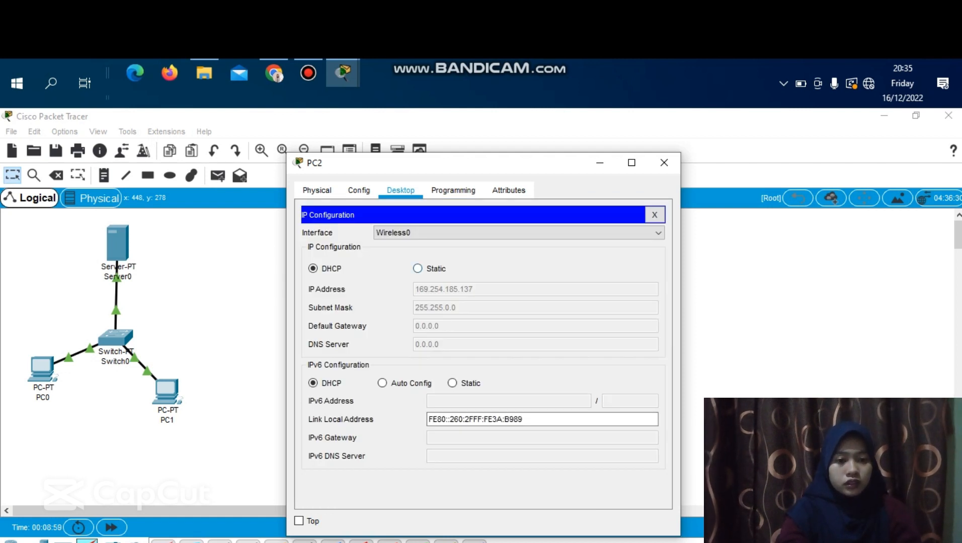
left_click(418, 268)
left_click(536, 289)
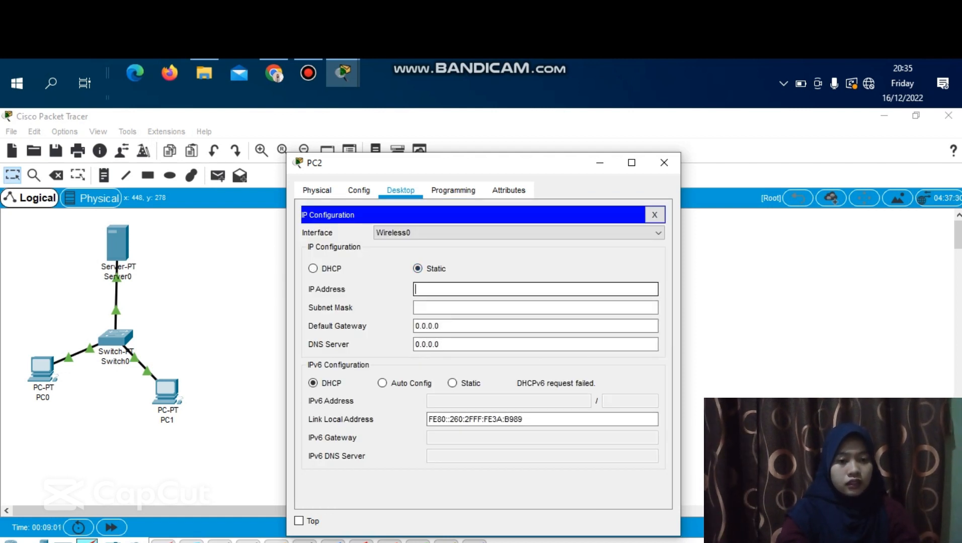
type("192.1")
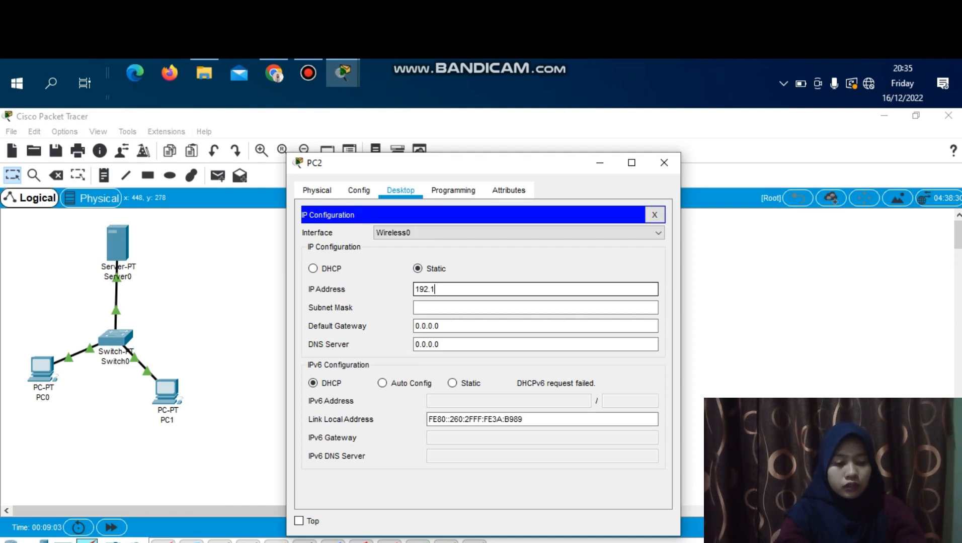
type("68.")
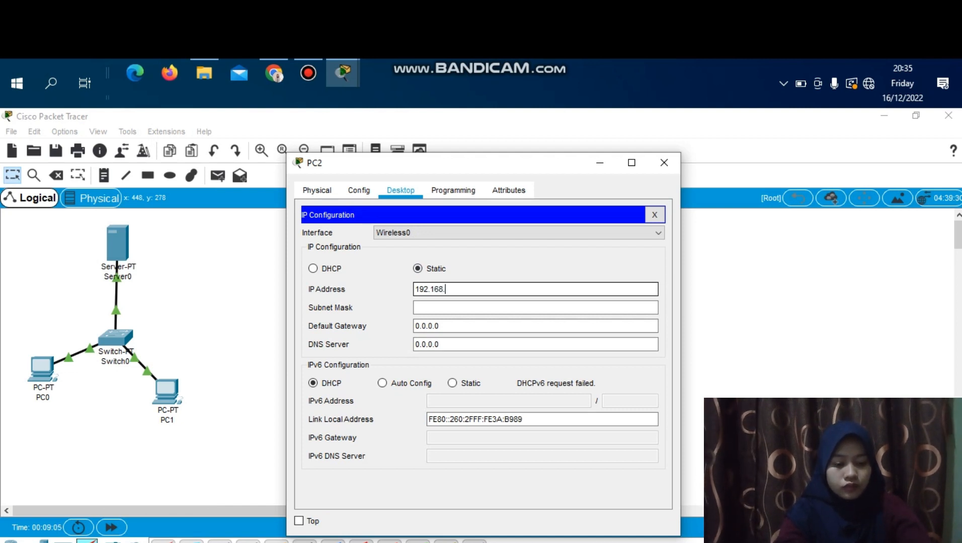
type("1.2")
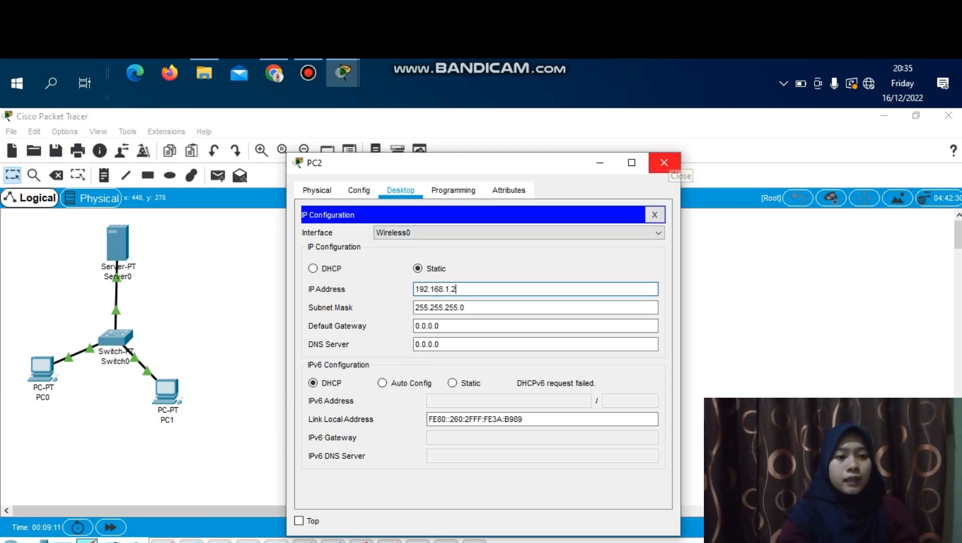
left_click(665, 162)
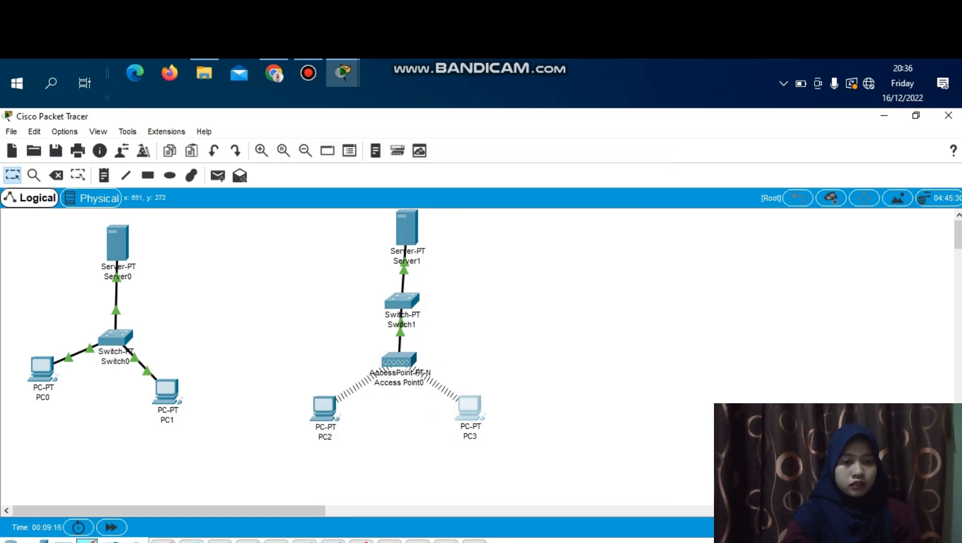
Assign PC3's Wireless0 interface the static IP address 192.168.1.3 with subnet mask 255.255.255.0, and close its window
left_click(469, 409)
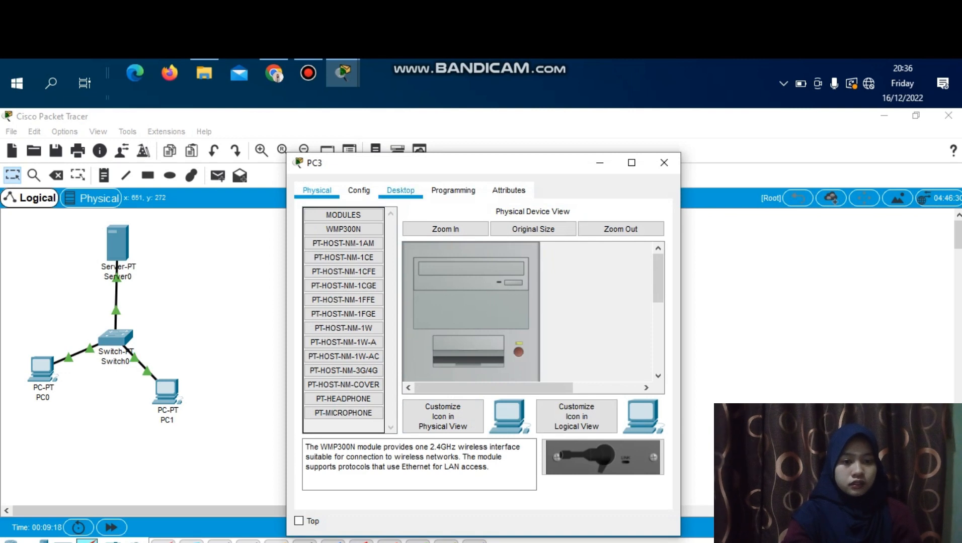
left_click(400, 191)
left_click(344, 246)
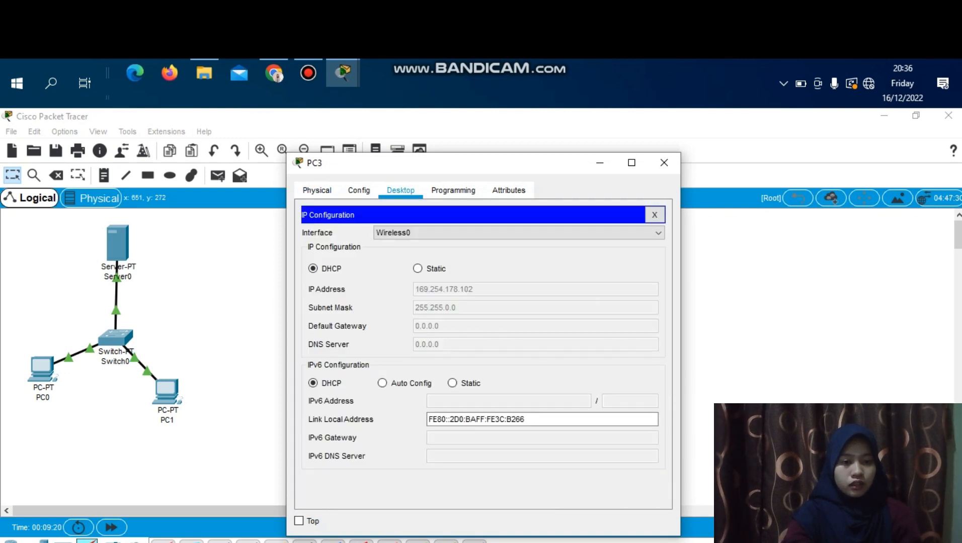
left_click(417, 269)
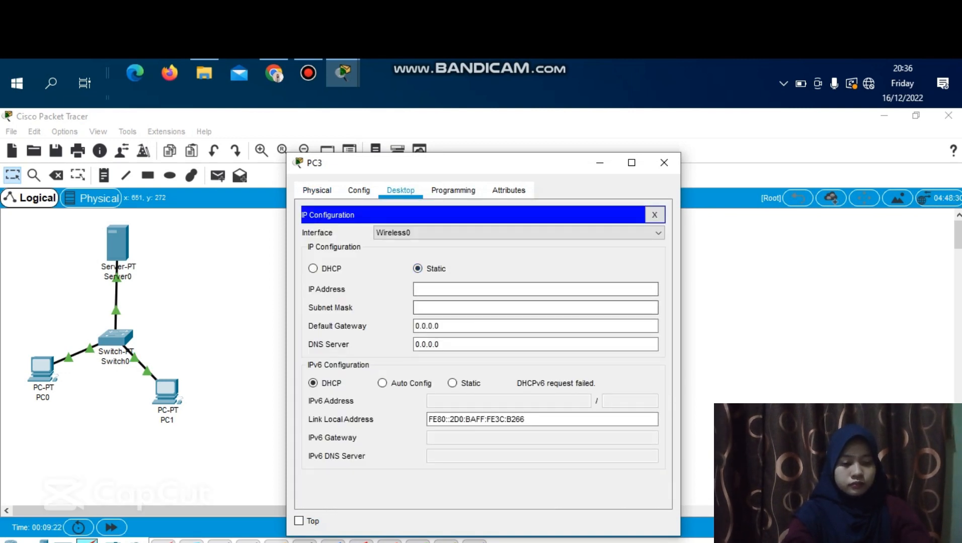
left_click(443, 290)
type("192.168.1.")
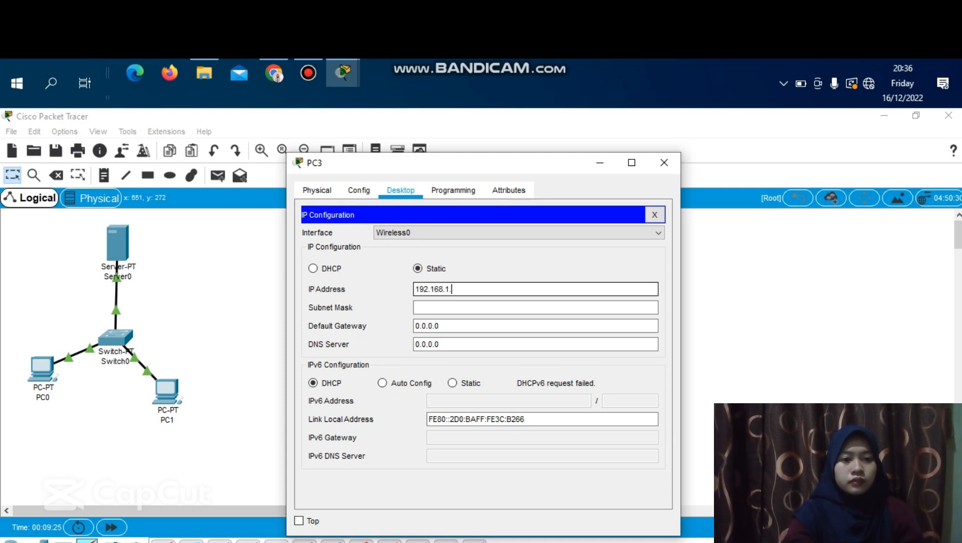
type("3")
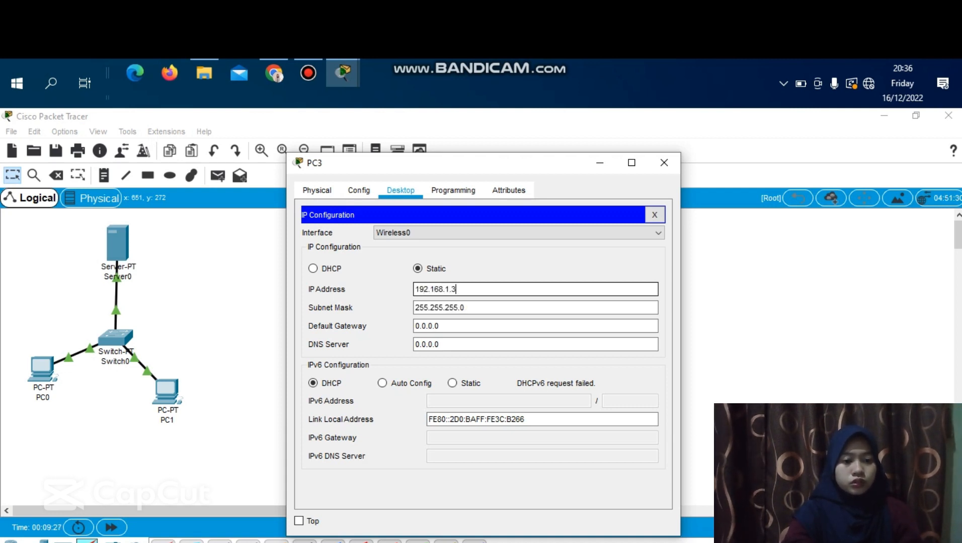
left_click(664, 163)
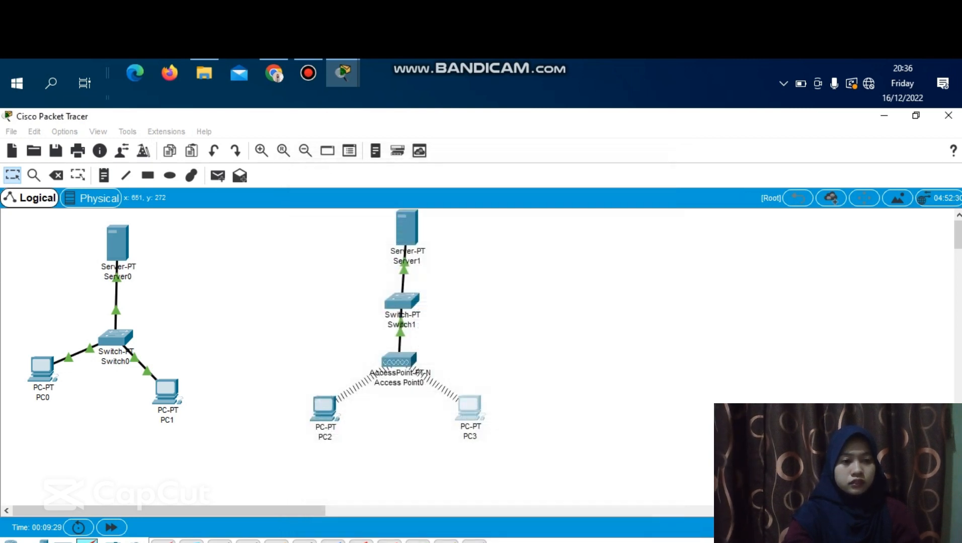
Load 192.168.1.1 in PC3's web browser to check Server1's page, and close PC3's window
left_click(469, 404)
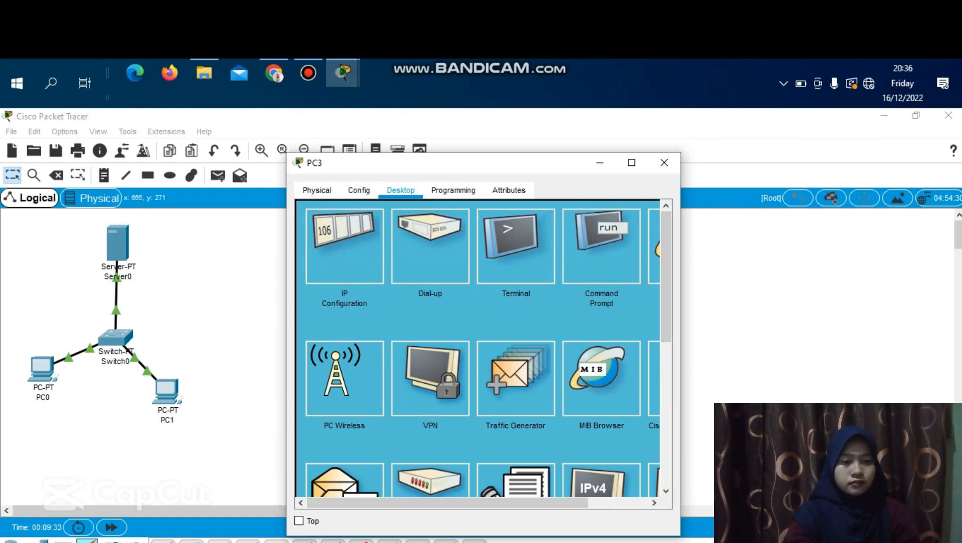
left_click(654, 248)
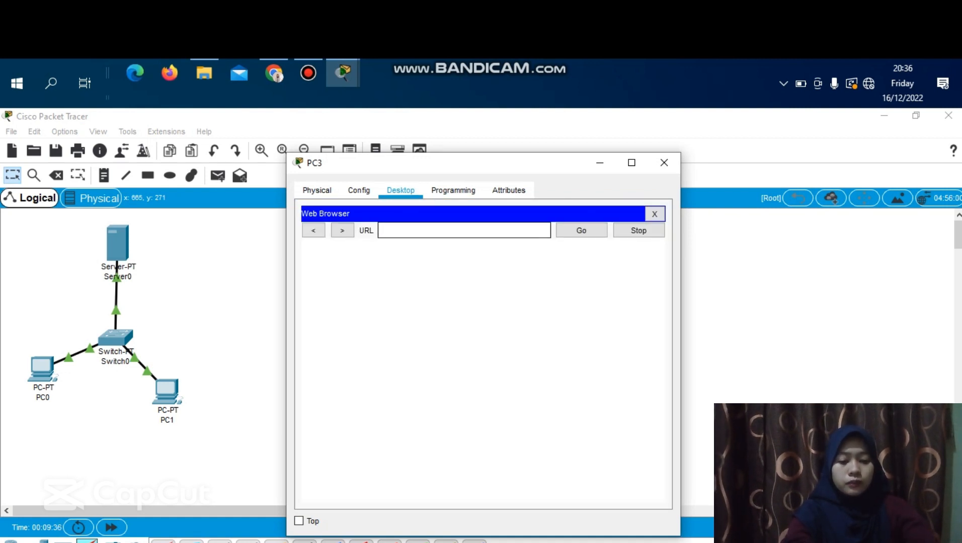
type("192.1")
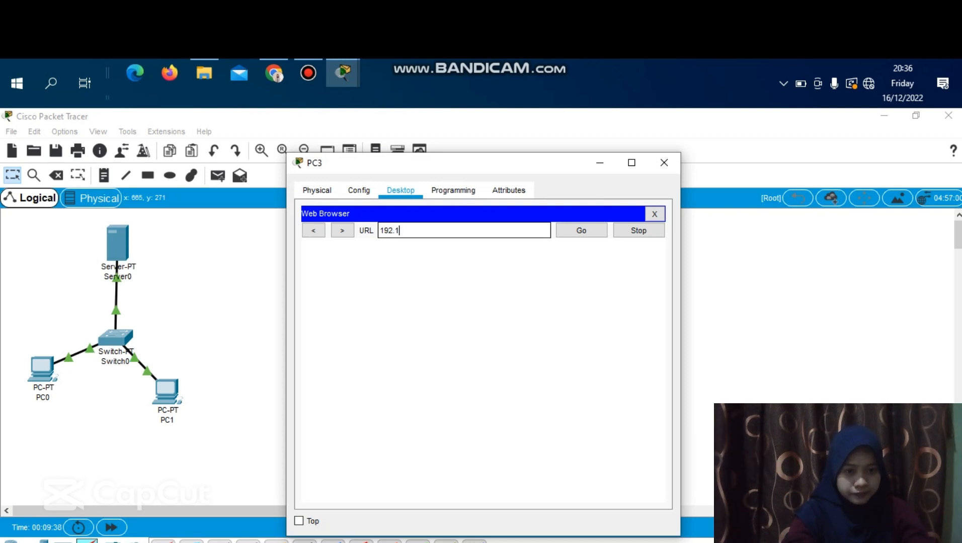
type("68.1.1")
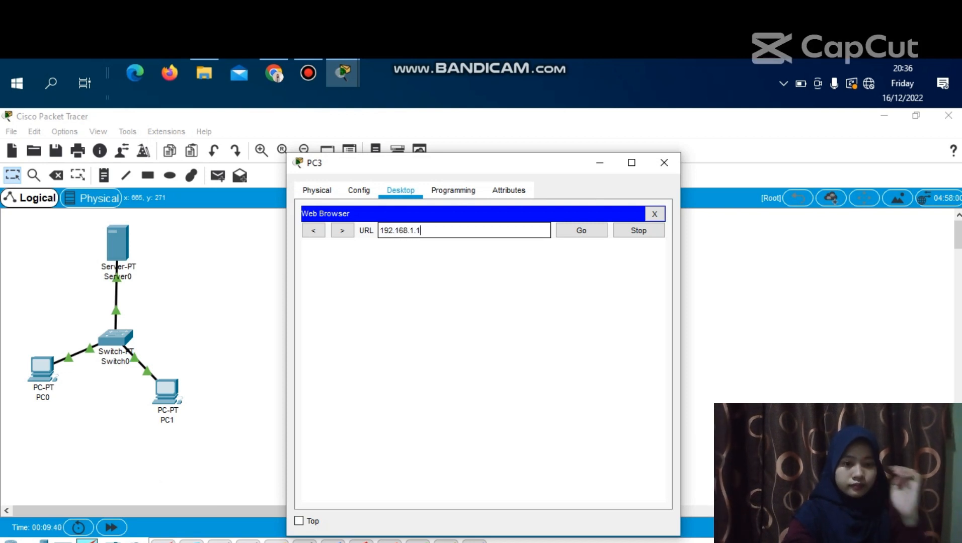
key("Return")
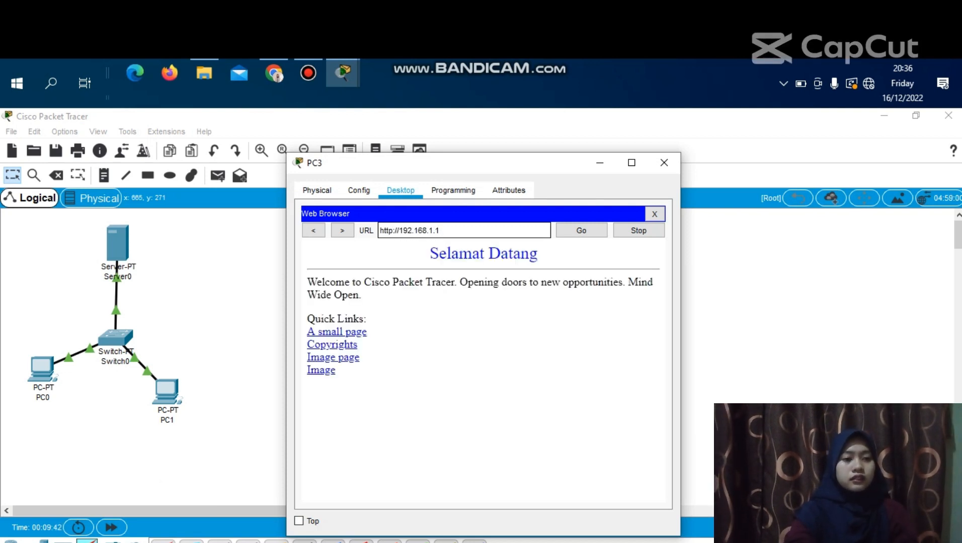
left_click(441, 231)
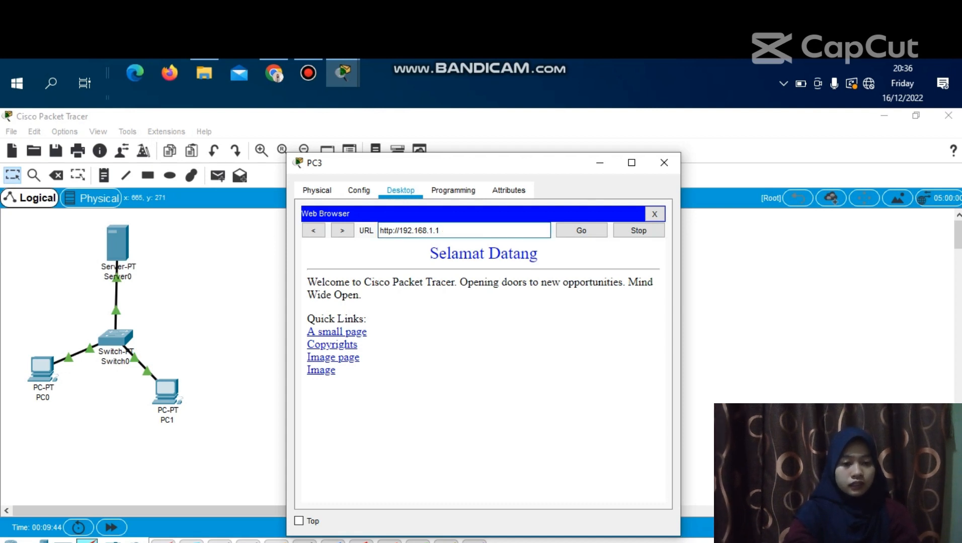
left_click(664, 163)
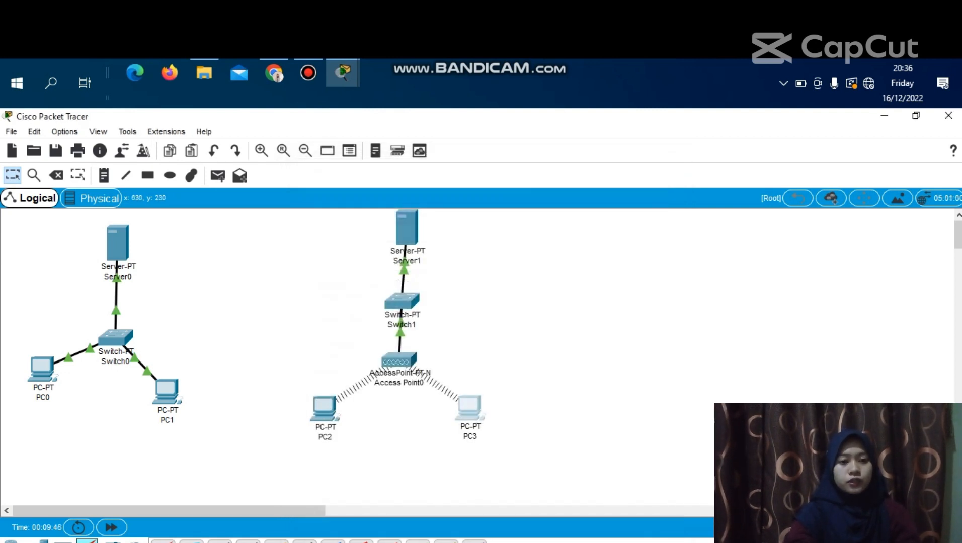
Review PC2's IP configuration and close its window
left_click(324, 408)
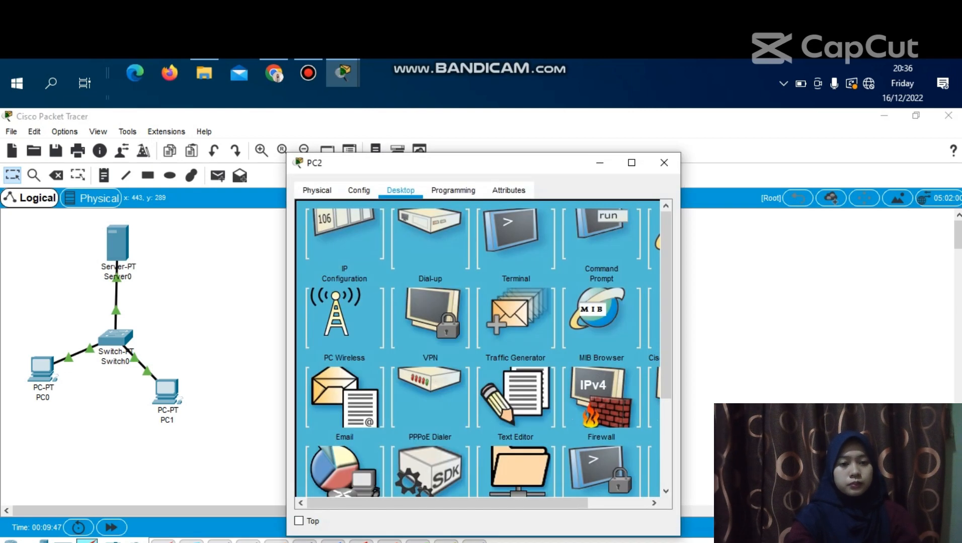
left_click(345, 246)
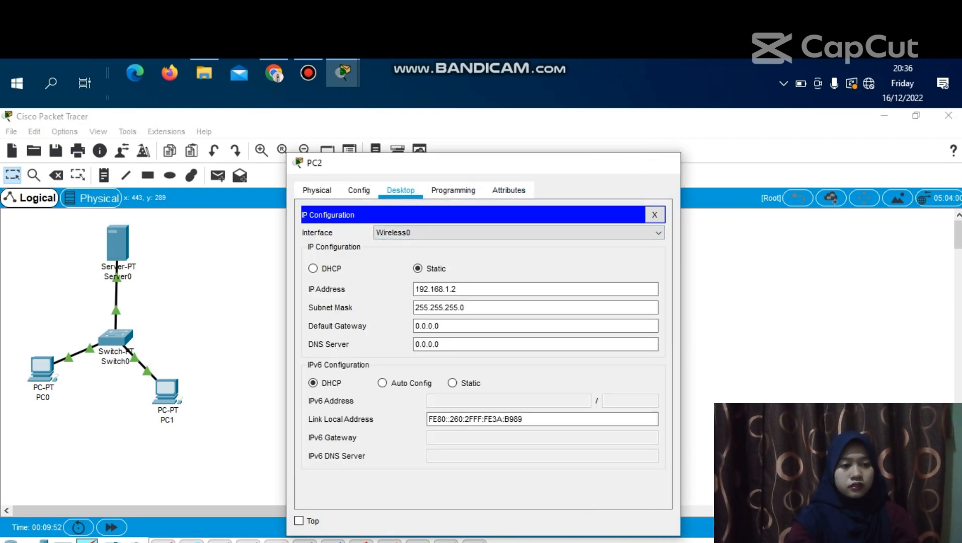
left_click(664, 163)
Request Server1's page at 192.168.1.1 from PC2's web browser
left_click(324, 412)
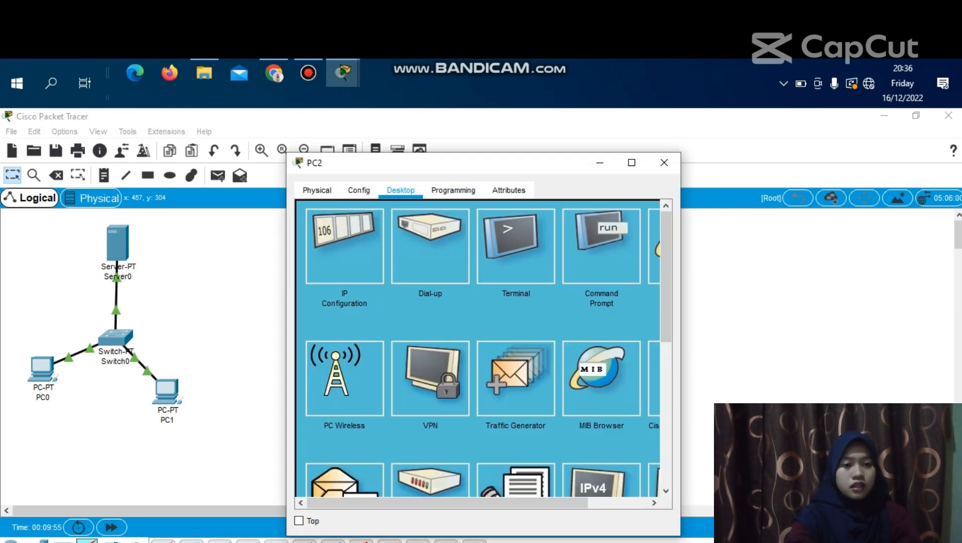
left_click(654, 247)
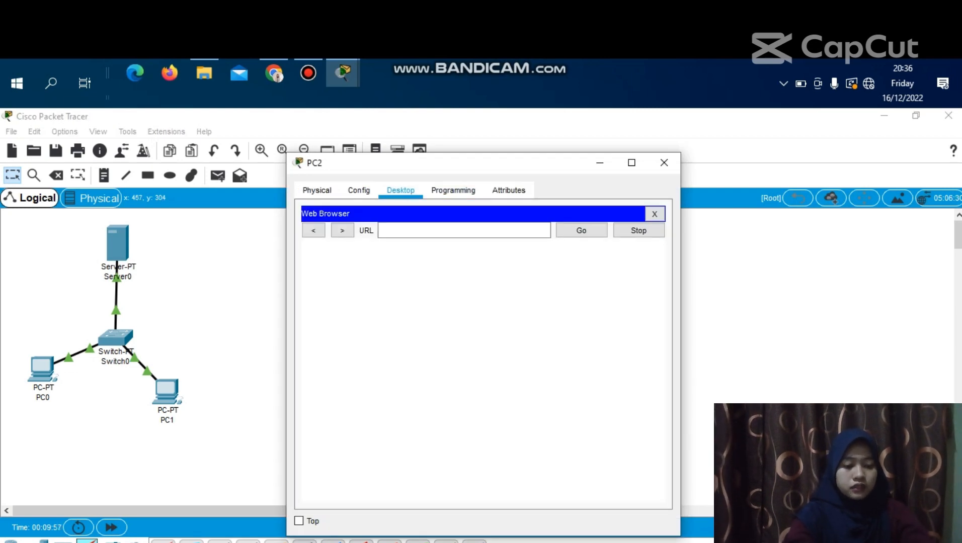
left_click(464, 230)
type("1")
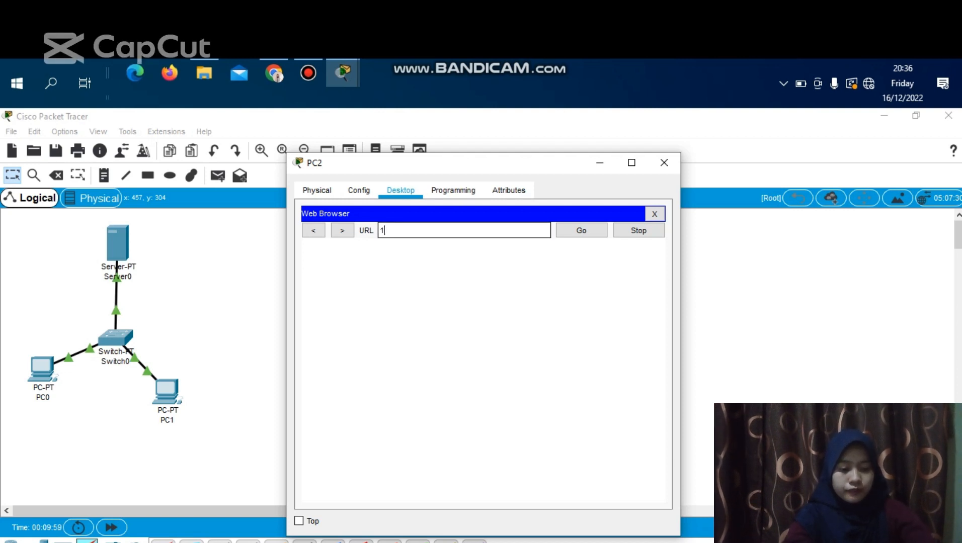
type("92.168")
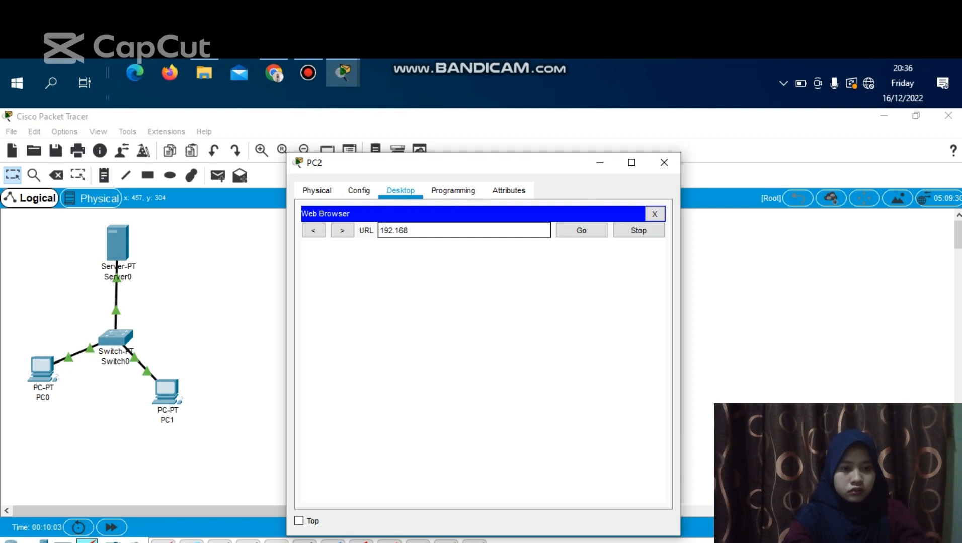
type(".1")
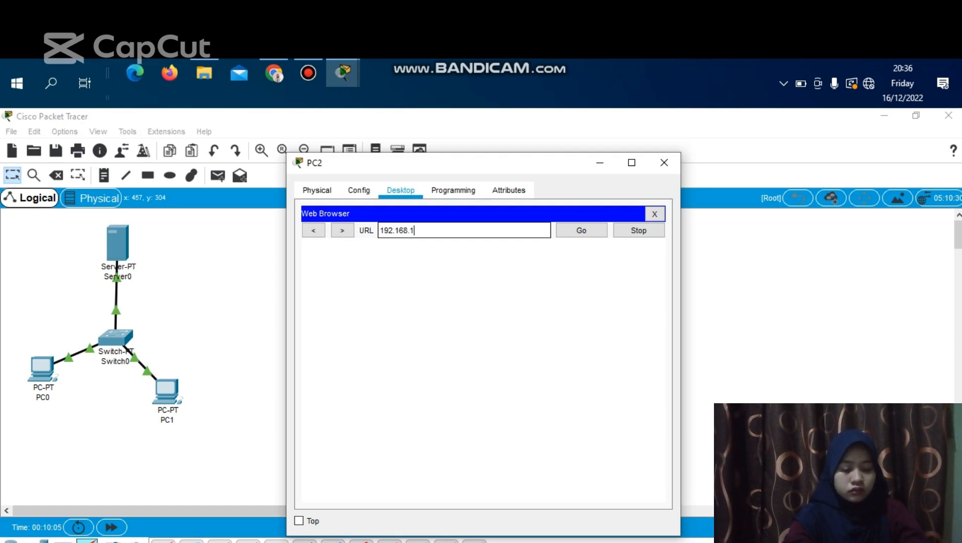
type(".1")
key("Return")
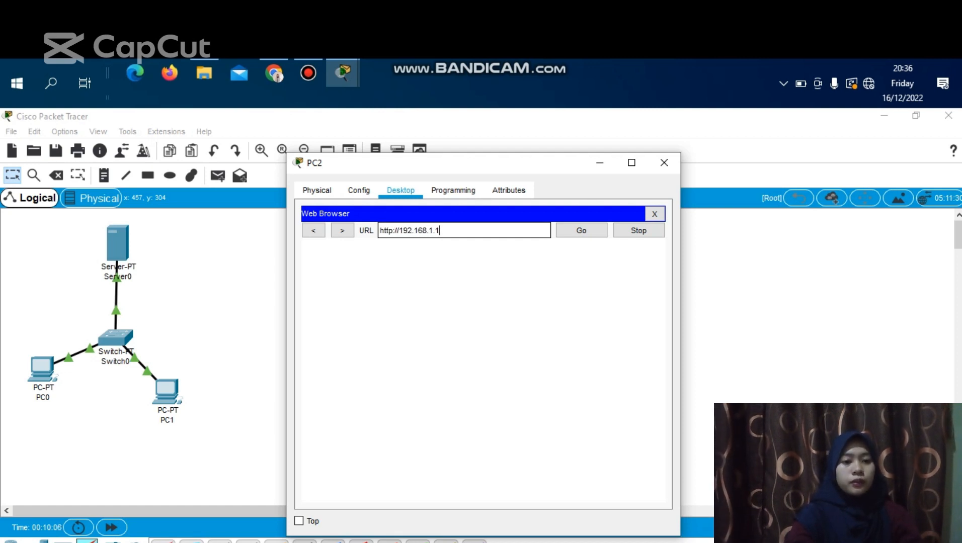